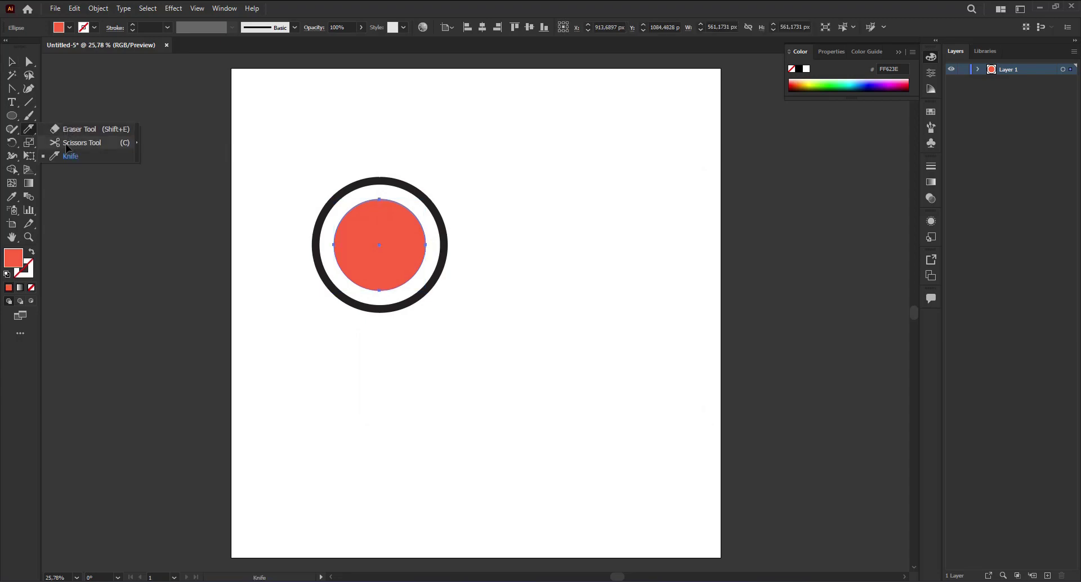
# Cut the red circle into slices along wavy, roughly vertical curves with the Knife, undoing the last cut made
pyautogui.scroll(3, 359, 208)
pyautogui.moveTo(465, 116); pyautogui.dragTo(334, 495)
pyautogui.moveTo(488, 140); pyautogui.dragTo(510, 422)
pyautogui.hotkey('ctrl', 'z')
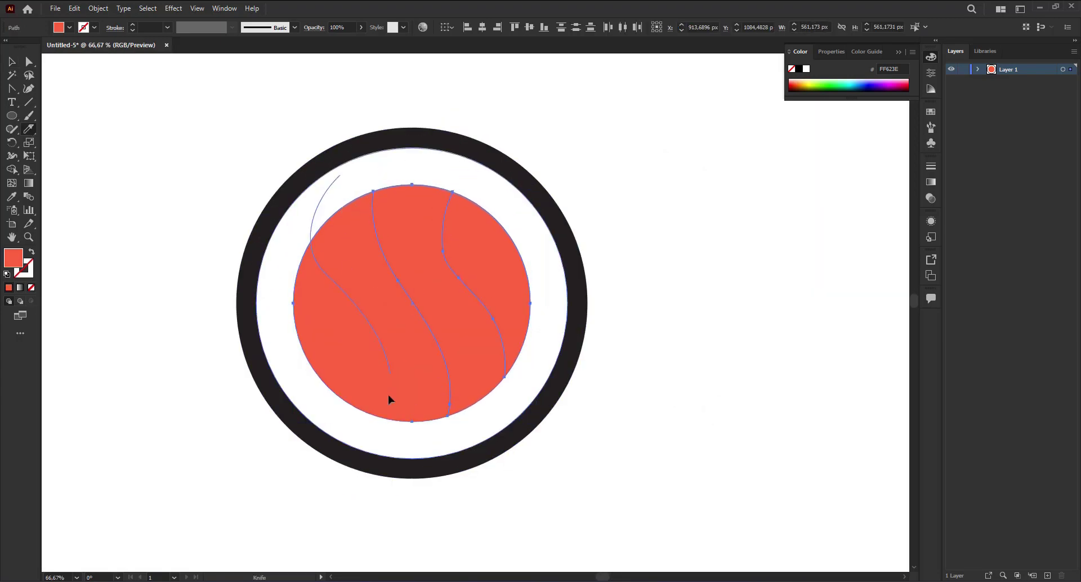
# Move the outer red slices outward on both sides to open gaps, undoing the last slice move
pyautogui.click(28, 64)
pyautogui.click(163, 226)
pyautogui.moveTo(325, 344); pyautogui.dragTo(320, 345)
pyautogui.moveTo(502, 255); pyautogui.dragTo(516, 255)
pyautogui.moveTo(478, 285); pyautogui.dragTo(486, 284)
pyautogui.moveTo(438, 283); pyautogui.dragTo(460, 297)
pyautogui.hotkey('ctrl', 'z')
# Nudge the red slices individually sideways until narrow white gaps separate all of them inside the white circle
pyautogui.moveTo(316, 339); pyautogui.dragTo(309, 339)
pyautogui.moveTo(343, 322); pyautogui.dragTo(337, 322)
pyautogui.moveTo(386, 311); pyautogui.dragTo(383, 311)
pyautogui.moveTo(530, 275); pyautogui.dragTo(535, 274)
pyautogui.moveTo(496, 286); pyautogui.dragTo(499, 286)
pyautogui.moveTo(430, 293); pyautogui.dragTo(463, 292)
pyautogui.moveTo(530, 261); pyautogui.dragTo(498, 275)
pyautogui.moveTo(456, 280); pyautogui.dragTo(427, 283)
pyautogui.moveTo(316, 335); pyautogui.dragTo(311, 334)
pyautogui.moveTo(350, 325); pyautogui.dragTo(379, 317)
pyautogui.moveTo(402, 304); pyautogui.dragTo(402, 302)
pyautogui.moveTo(305, 404); pyautogui.dragTo(407, 413)
pyautogui.press('v')
pyautogui.click(462, 366)
pyautogui.click(597, 346)
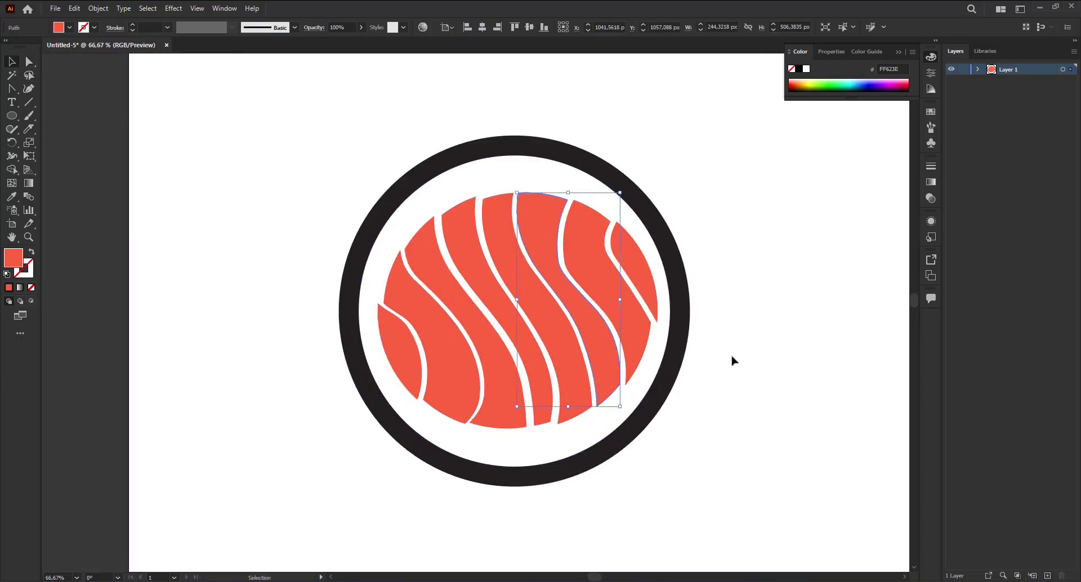
pyautogui.click(708, 340)
# Select the black ring and white circle together and enlarge them slightly around the red slices
pyautogui.scroll(-4, 684, 370)
pyautogui.click(669, 379)
pyautogui.scroll(4, 686, 410)
pyautogui.keyDown('shift'); pyautogui.click(548, 367); pyautogui.keyUp('shift')
pyautogui.scroll(-1, 555, 371)
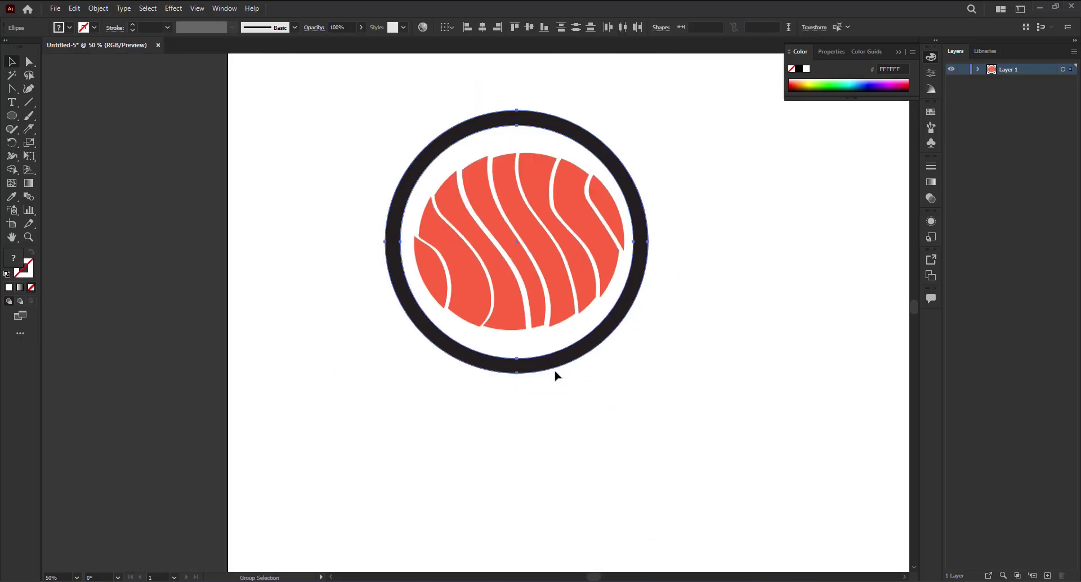
pyautogui.scroll(-1, 555, 375)
pyautogui.moveTo(623, 379); pyautogui.dragTo(625, 383)
pyautogui.moveTo(531, 192); pyautogui.dragTo(531, 197)
pyautogui.moveTo(595, 350); pyautogui.dragTo(595, 347)
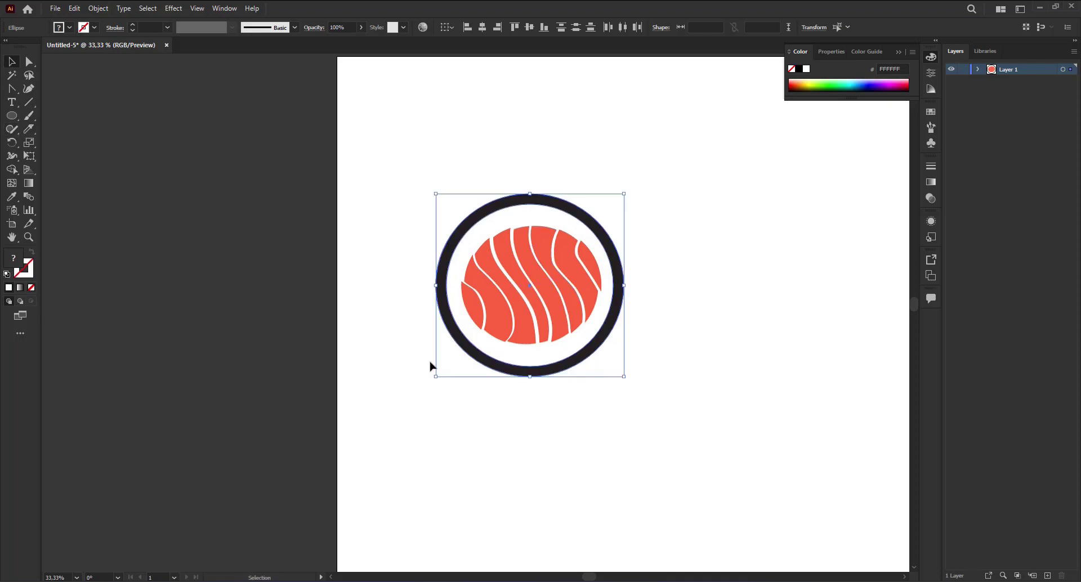
pyautogui.click(509, 460)
# Enlarge the black ring and white circle further, to about 961 by 934 px overall
pyautogui.scroll(-5, 549, 404)
pyautogui.scroll(4, 453, 375)
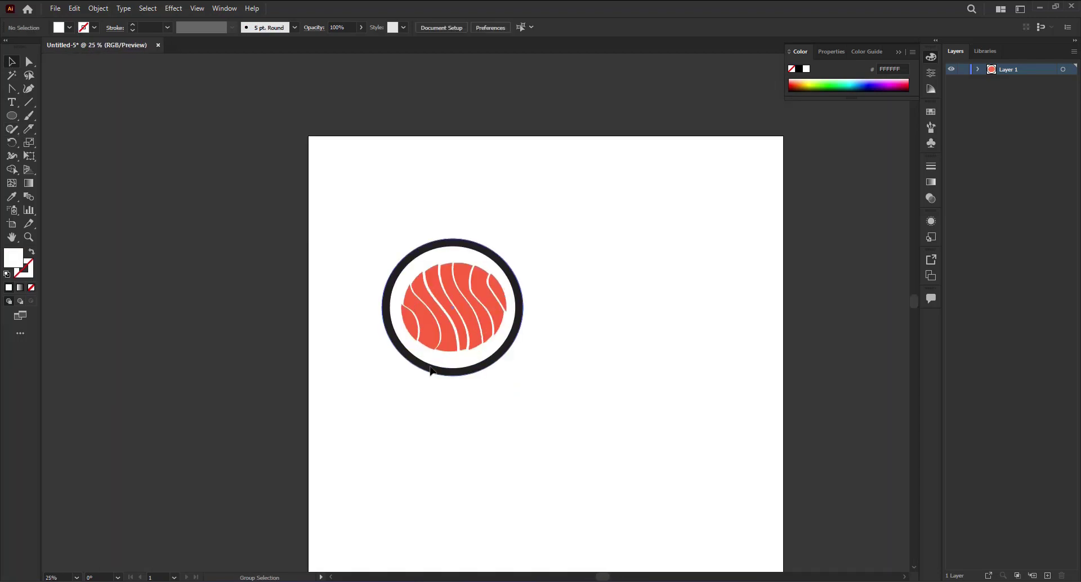
pyautogui.click(466, 374)
pyautogui.moveTo(526, 378); pyautogui.dragTo(530, 387)
pyautogui.press('a')
pyautogui.click(518, 345)
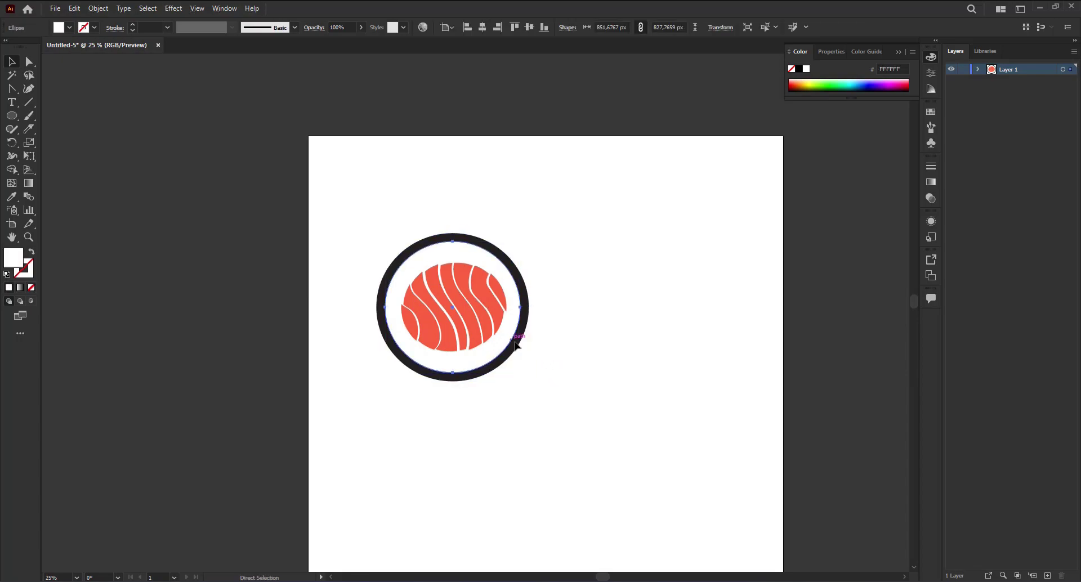
pyautogui.hotkey('ctrl', 'v')
pyautogui.moveTo(530, 352); pyautogui.dragTo(614, 328)
pyautogui.hotkey('ctrl', 'z')
pyautogui.hotkey('ctrl', 'z')
# Duplicate the black ring and white circle and place the copy beside the salmon roll
pyautogui.keyDown('shift'); pyautogui.click(442, 377); pyautogui.keyUp('shift')
pyautogui.hotkey('ctrl', 'c')
pyautogui.moveTo(446, 369); pyautogui.dragTo(675, 348)
pyautogui.click(724, 384)
# Copy the second roll's white circle in place and shrink the copy to about 537 by 522 px
pyautogui.click(618, 297)
pyautogui.hotkey('ctrl', 'c')
pyautogui.hotkey('ctrl', 'shift', 'v')
pyautogui.moveTo(718, 241); pyautogui.dragTo(698, 262)
# Fill the second roll's inner circle with bright yellow-green (E0FF00)
pyautogui.doubleClick(13, 258)
pyautogui.click(554, 338)
pyautogui.moveTo(522, 236); pyautogui.dragTo(538, 219)
pyautogui.click(659, 226)
# Cut the yellow circle with the Knife along three curves, separating left, right and bottom pieces from the centre
pyautogui.hotkey('ctrl', 'shift', 'b')
pyautogui.scroll(1, 692, 314)
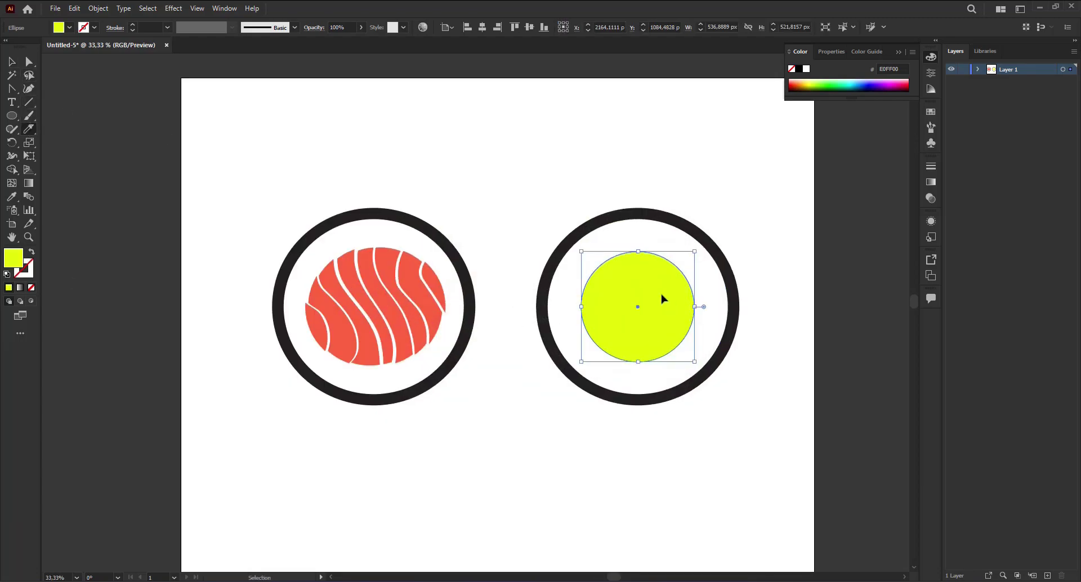
pyautogui.scroll(1, 661, 296)
pyautogui.moveTo(556, 366); pyautogui.dragTo(683, 377)
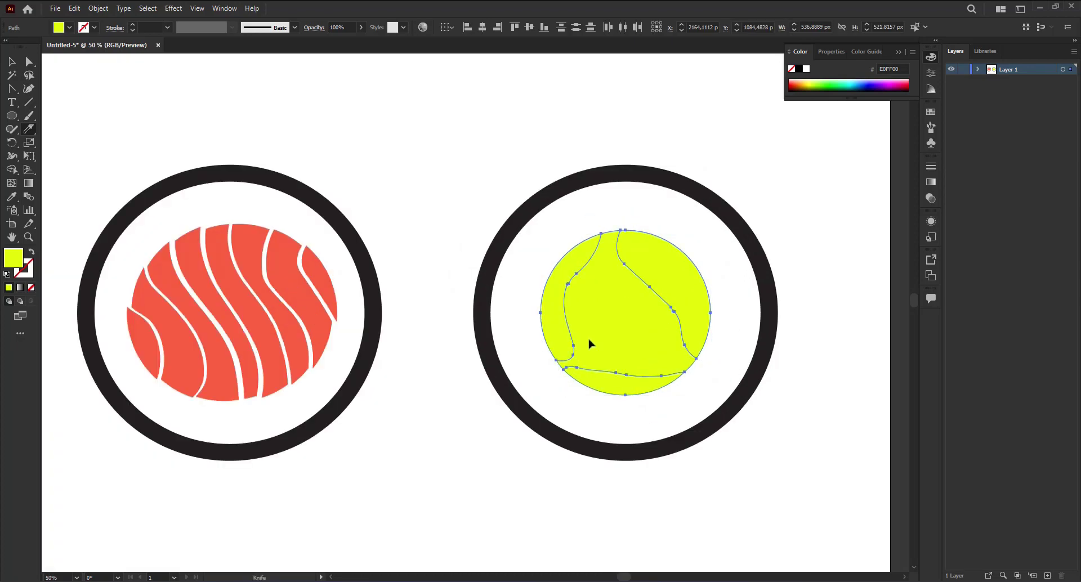
# Move the bottom, right and left yellow pieces outward to open white gaps around the central piece
pyautogui.click(29, 62)
pyautogui.click(732, 304)
pyautogui.moveTo(630, 385); pyautogui.dragTo(632, 392)
pyautogui.moveTo(698, 309); pyautogui.dragTo(703, 308)
pyautogui.moveTo(565, 283); pyautogui.dragTo(557, 284)
# Round the sharp corners of the central yellow piece slightly
pyautogui.click(613, 293)
pyautogui.hotkey('ctrl', '+')
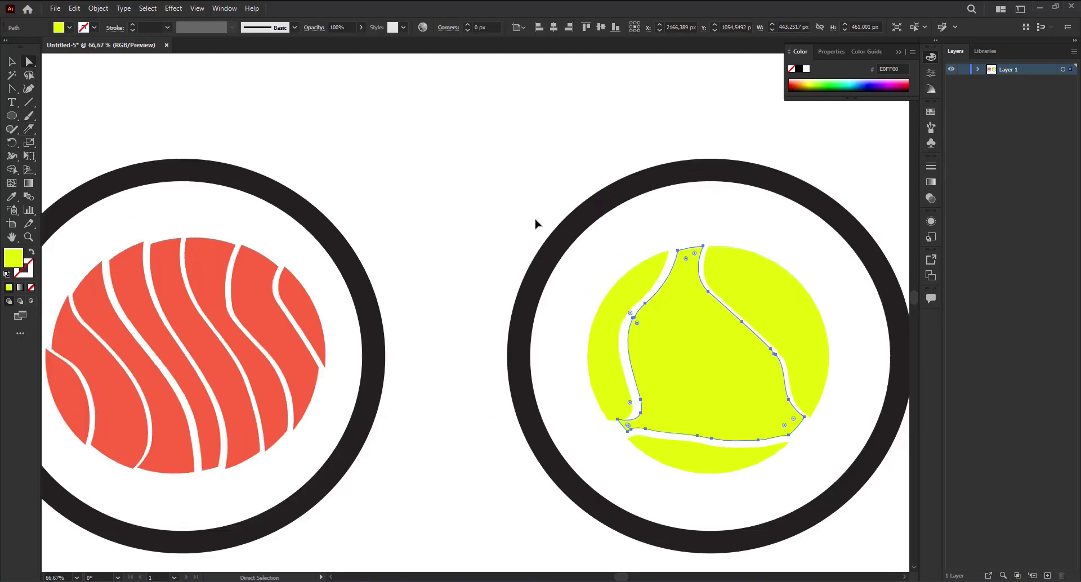
pyautogui.moveTo(686, 258); pyautogui.dragTo(652, 286)
# Cut the central yellow piece with the Knife to separate a rounded lower piece and a top piece
pyautogui.click(28, 129)
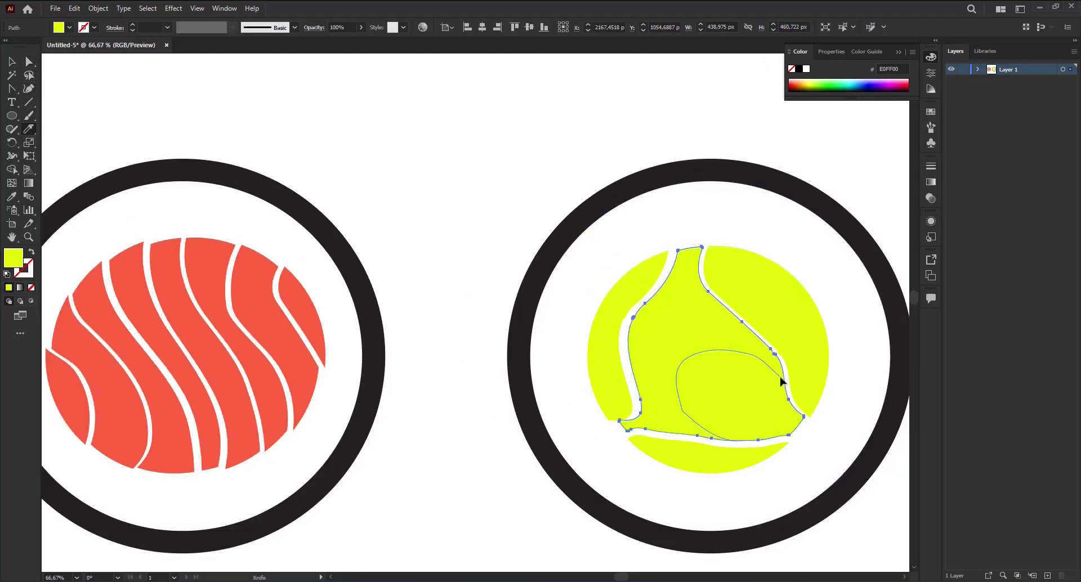
pyautogui.moveTo(766, 369); pyautogui.dragTo(785, 388)
pyautogui.moveTo(721, 302); pyautogui.dragTo(725, 295)
pyautogui.press('a')
pyautogui.hotkey('ctrl', 'shift', 'a')
# Move the new rounded and top pieces and the outer yellow pieces outward so gaps separate all the fillings
pyautogui.moveTo(732, 394); pyautogui.dragTo(738, 401)
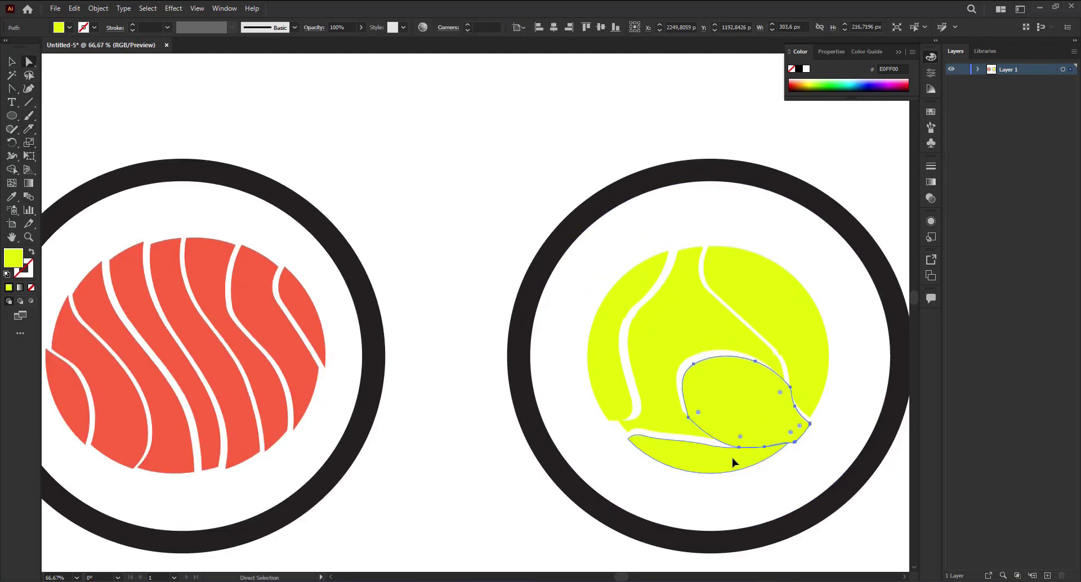
pyautogui.moveTo(732, 457); pyautogui.dragTo(734, 463)
pyautogui.moveTo(803, 350); pyautogui.dragTo(810, 349)
pyautogui.moveTo(600, 332); pyautogui.dragTo(593, 332)
pyautogui.moveTo(681, 311); pyautogui.dragTo(681, 303)
pyautogui.click(661, 361)
pyautogui.click(713, 416)
pyautogui.scroll(-2, 781, 378)
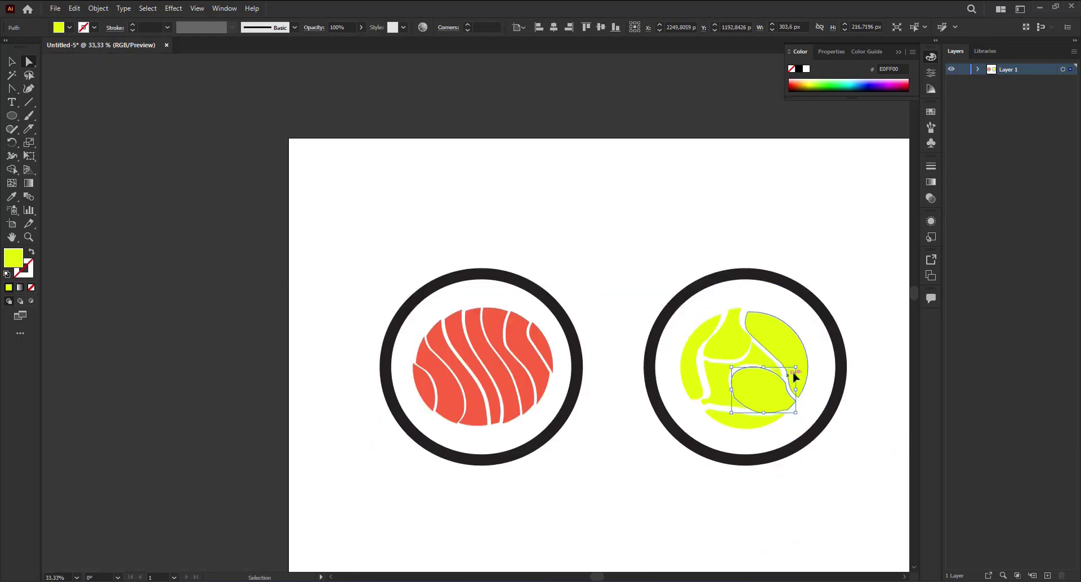
# Fill the central piece of the second roll with a light peach colour
pyautogui.scroll(2, 754, 390)
pyautogui.click(695, 381)
pyautogui.doubleClick(18, 259)
pyautogui.click(553, 354)
pyautogui.moveTo(455, 239); pyautogui.dragTo(482, 205)
pyautogui.press('Return')
# Fill the rounded lower piece of the second roll with a light purple
pyautogui.click(758, 386)
pyautogui.doubleClick(15, 257)
pyautogui.click(554, 242)
pyautogui.moveTo(434, 231); pyautogui.dragTo(424, 249)
pyautogui.press('Return')
# Fill the left curved piece of the second roll with a soft green (7EC46A)
pyautogui.click(823, 293)
pyautogui.click(626, 321)
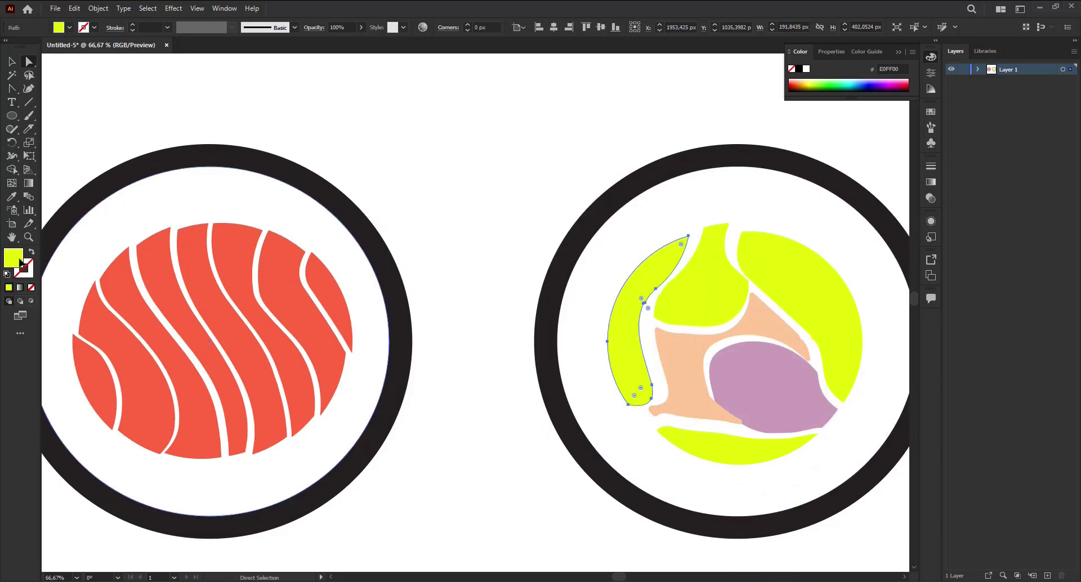
pyautogui.doubleClick(20, 262)
pyautogui.click(479, 239)
pyautogui.click(656, 224)
# Sample the salmon red onto the second roll's top piece and the left piece's green onto its bottom piece
pyautogui.click(717, 296)
pyautogui.click(13, 197)
pyautogui.click(172, 304)
pyautogui.click(29, 62)
pyautogui.click(731, 446)
pyautogui.click(13, 197)
pyautogui.click(625, 341)
pyautogui.click(12, 62)
pyautogui.click(366, 276)
pyautogui.click(508, 282)
# Move the coloured filling pieces of the second roll closer together, leaving thin white gaps between them
pyautogui.scroll(-4, 509, 283)
pyautogui.scroll(5, 579, 315)
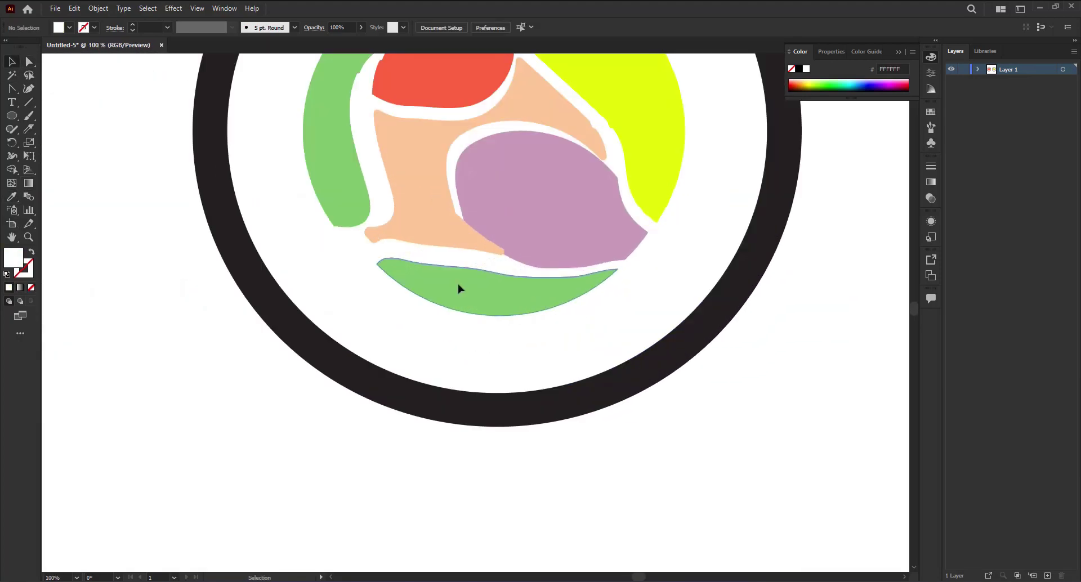
pyautogui.moveTo(459, 284); pyautogui.dragTo(465, 277)
pyautogui.moveTo(496, 218); pyautogui.dragTo(499, 213)
pyautogui.moveTo(420, 212); pyautogui.dragTo(416, 209)
pyautogui.click(555, 212)
pyautogui.moveTo(652, 262); pyautogui.dragTo(640, 253)
pyautogui.moveTo(616, 224); pyautogui.dragTo(597, 216)
pyautogui.moveTo(575, 288); pyautogui.dragTo(567, 273)
pyautogui.moveTo(643, 161); pyautogui.dragTo(625, 154)
pyautogui.scroll(3, 563, 169)
pyautogui.moveTo(436, 191); pyautogui.dragTo(429, 197)
pyautogui.moveTo(329, 221); pyautogui.dragTo(337, 212)
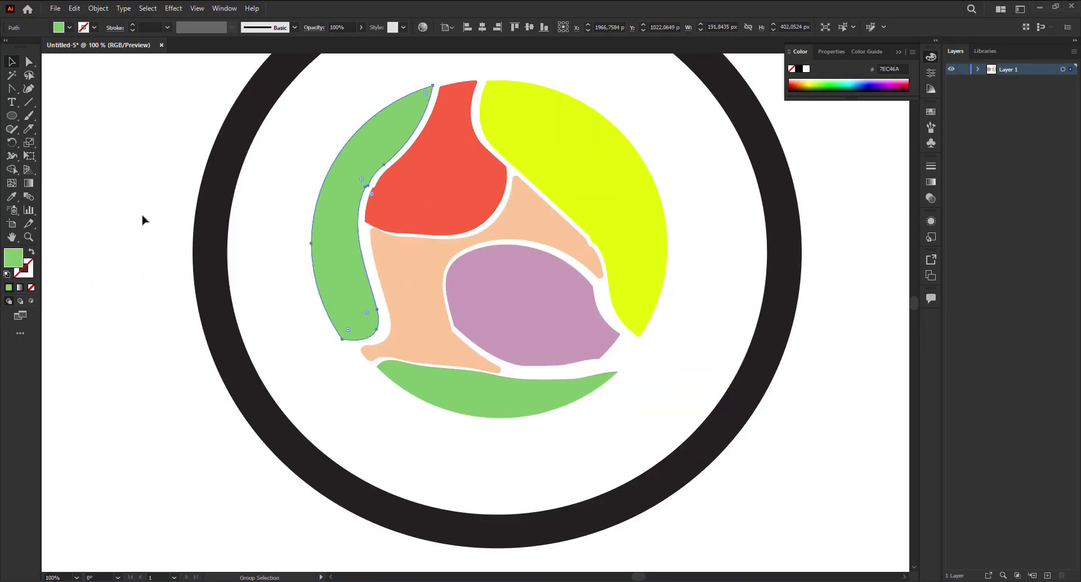
pyautogui.scroll(-5, 214, 242)
pyautogui.click(301, 331)
pyautogui.scroll(-2, 446, 309)
pyautogui.scroll(1, 445, 318)
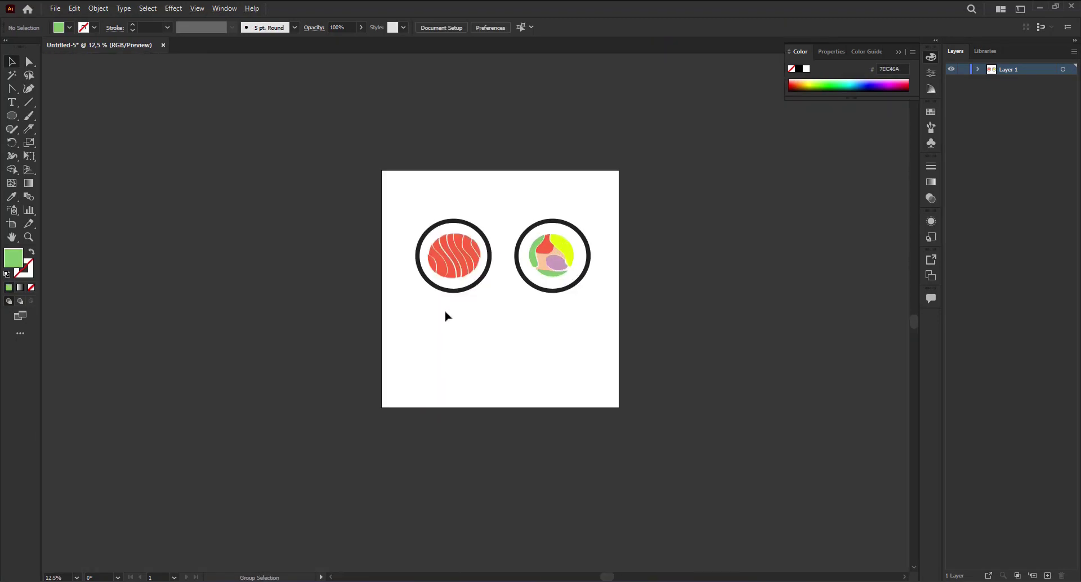
# Group all shapes of the salmon roll, and group all shapes of the mixed-filling roll separately
pyautogui.scroll(1, 448, 312)
pyautogui.moveTo(402, 169); pyautogui.dragTo(509, 309)
pyautogui.rightClick(480, 307)
pyautogui.click(535, 385)
pyautogui.moveTo(669, 316); pyautogui.dragTo(535, 174)
pyautogui.rightClick(582, 231)
pyautogui.click(617, 357)
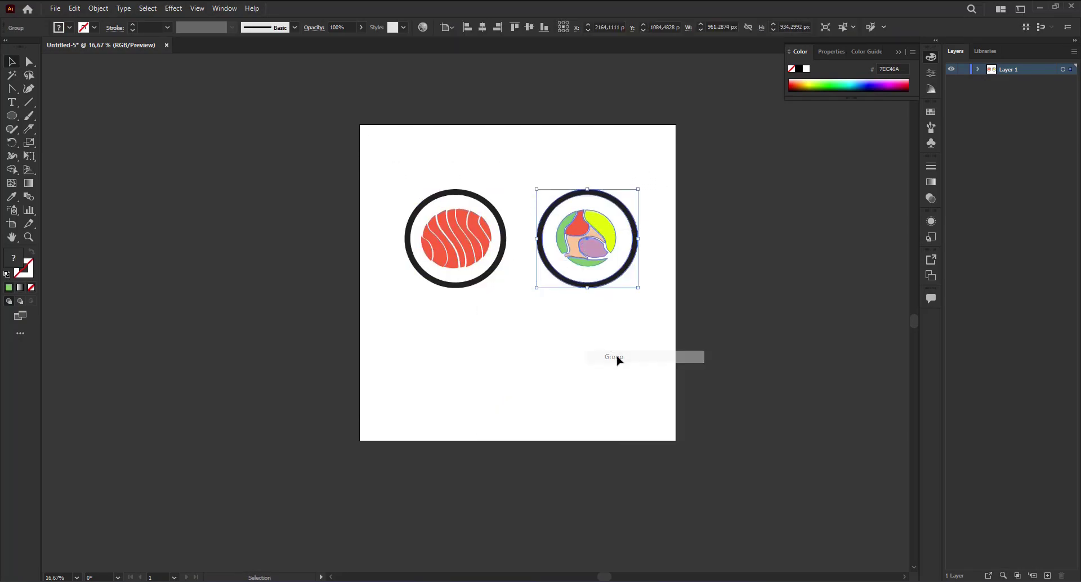
pyautogui.click(528, 336)
# Apply the 3D Inflate effect to the salmon roll group with a depth of 250 px
pyautogui.moveTo(420, 221); pyautogui.dragTo(523, 323)
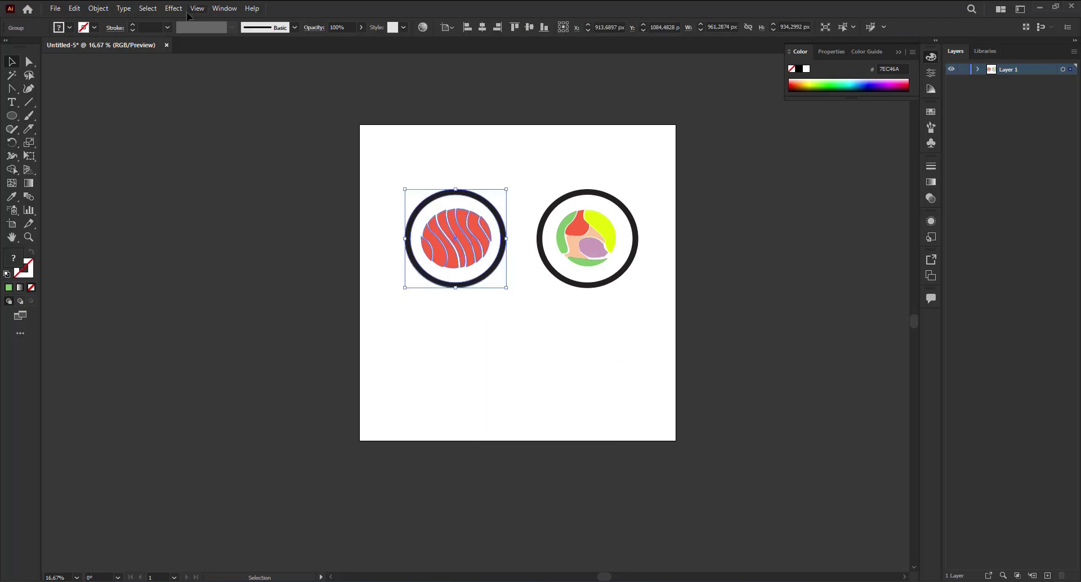
pyautogui.click(224, 8)
pyautogui.click(257, 125)
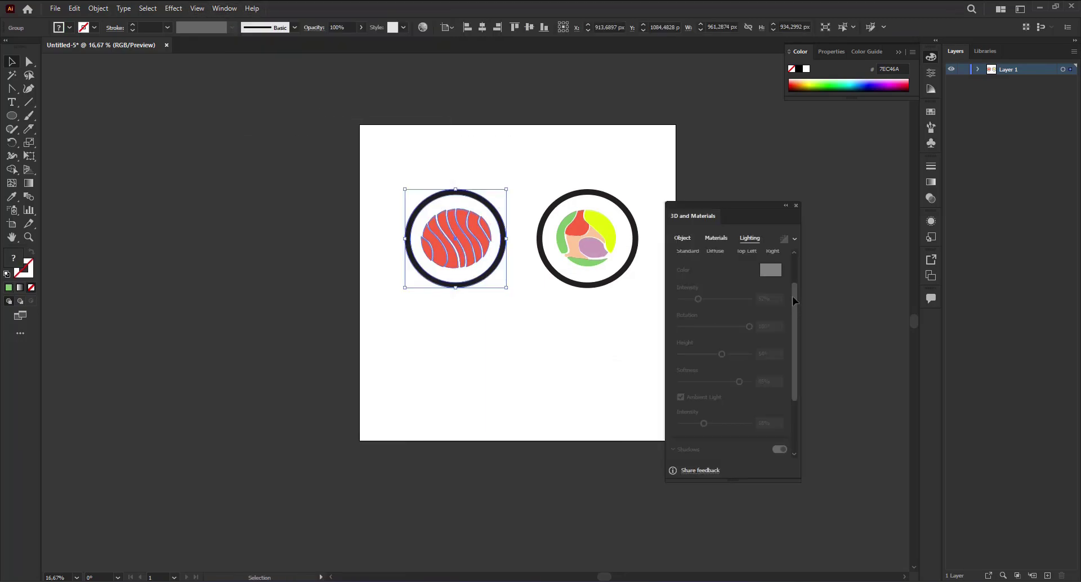
pyautogui.click(682, 238)
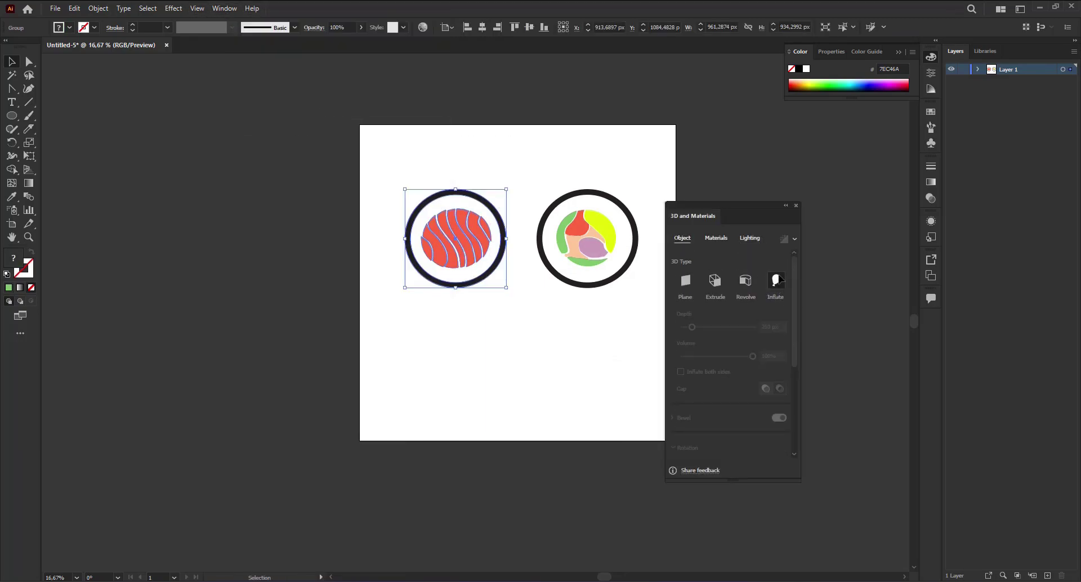
pyautogui.click(776, 280)
pyautogui.write('250')
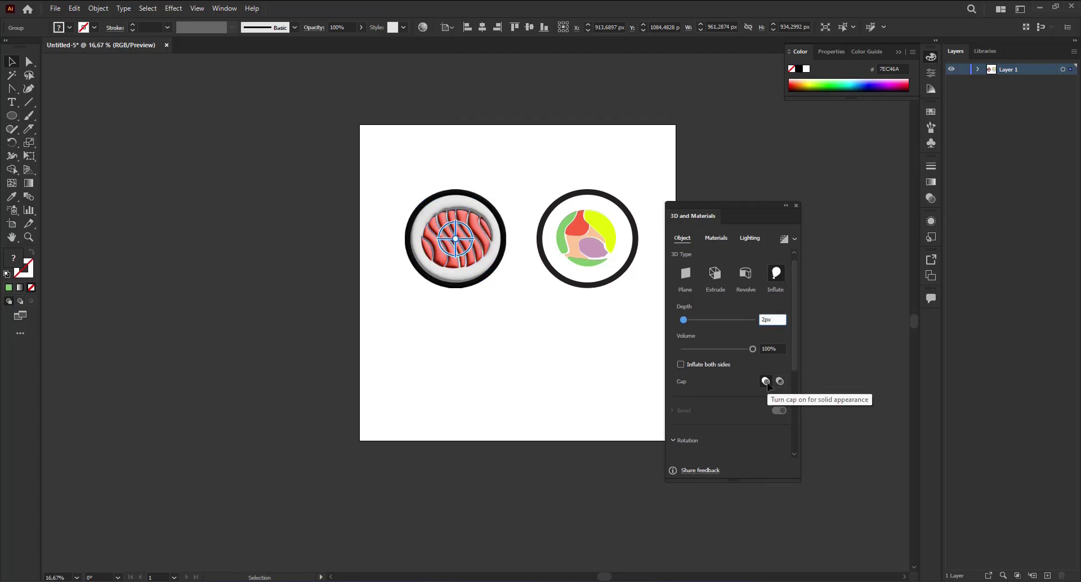
pyautogui.press('Tab')
pyautogui.click(831, 324)
pyautogui.click(473, 265)
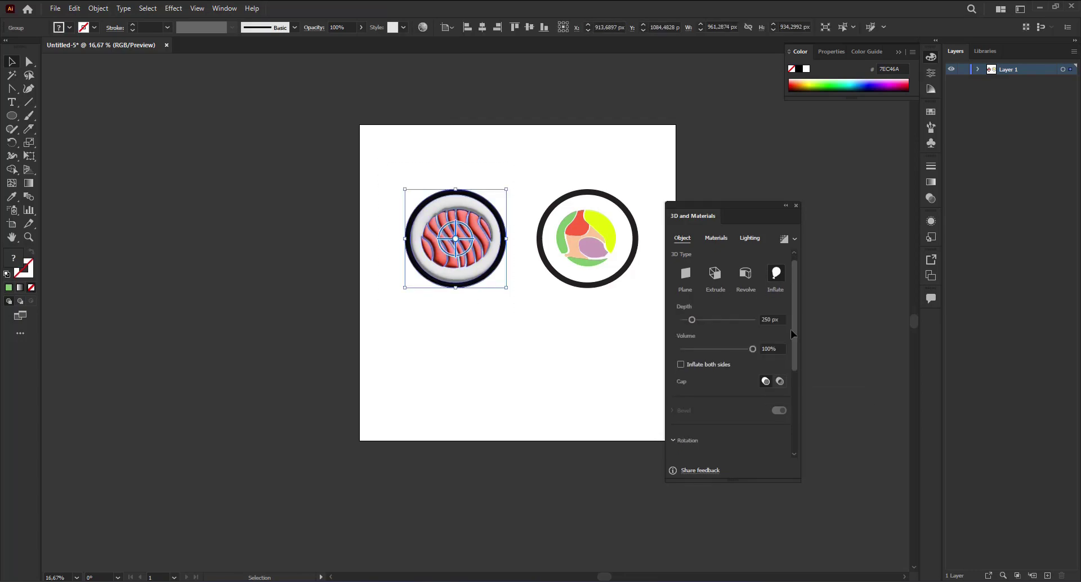
# Apply the Isometric Top rotation preset to the salmon roll and set its depth to 350 px
pyautogui.scroll(-5, 732, 366)
pyautogui.click(708, 327)
pyautogui.click(698, 535)
pyautogui.moveTo(795, 351); pyautogui.dragTo(799, 280)
pyautogui.click(767, 307)
pyautogui.write('5')
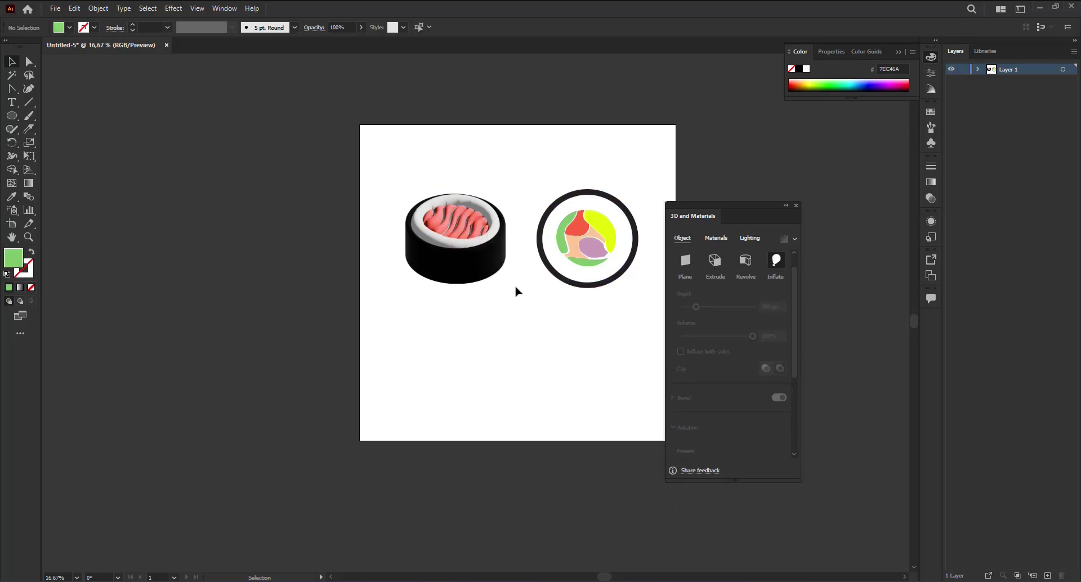
# Apply the 3D Inflate effect to the mixed-filling roll group with a depth of 300 px
pyautogui.moveTo(578, 252); pyautogui.dragTo(637, 164)
pyautogui.click(776, 260)
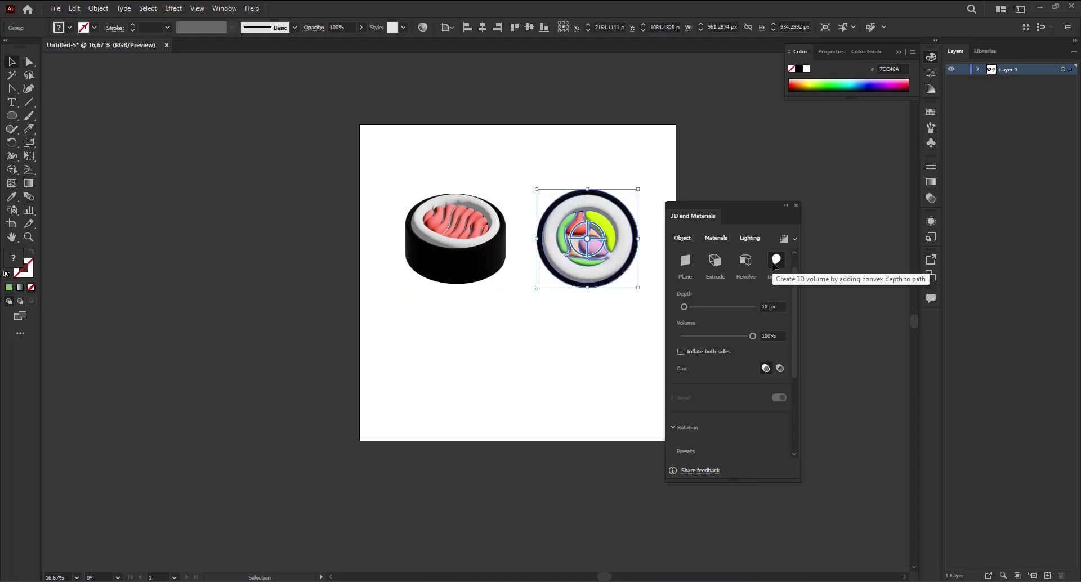
pyautogui.write('300')
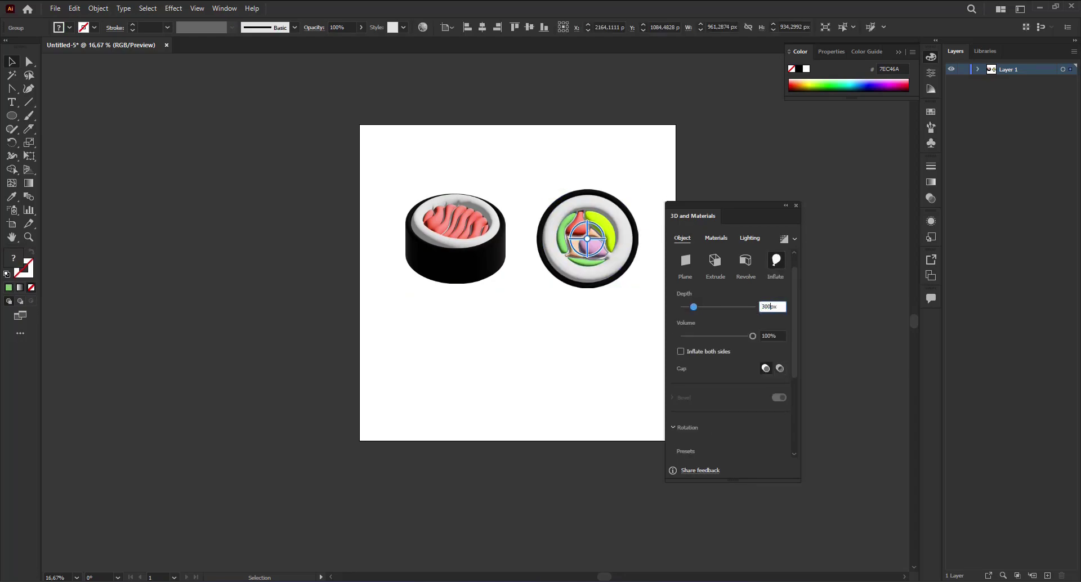
# Apply the Isometric Top rotation preset to the mixed-filling roll and set its depth to 350 px
pyautogui.scroll(-3, 732, 366)
pyautogui.click(709, 327)
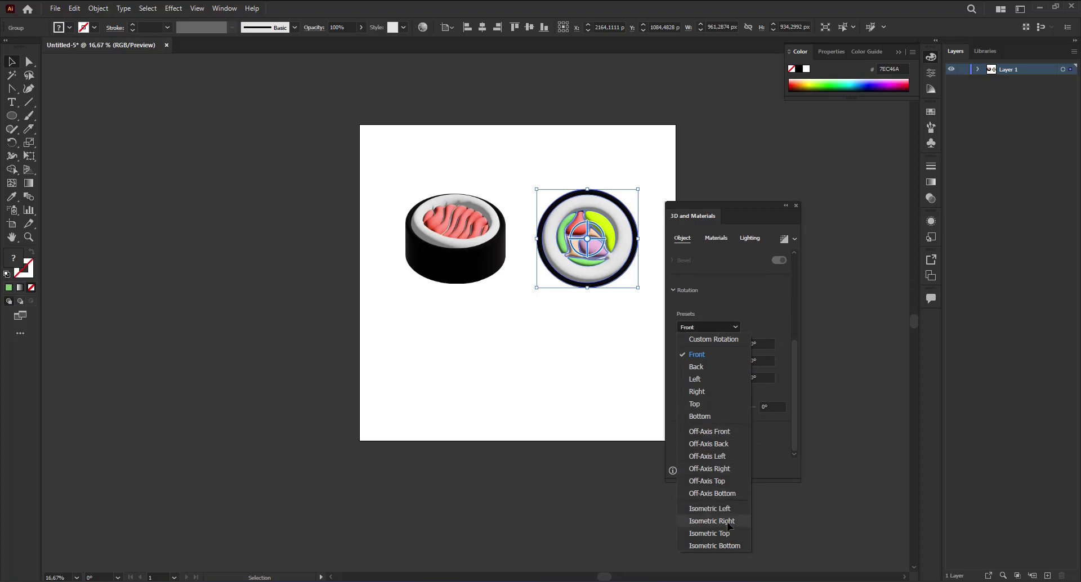
pyautogui.click(709, 534)
pyautogui.scroll(3, 768, 338)
pyautogui.write('350')
pyautogui.press('Tab')
pyautogui.click(618, 322)
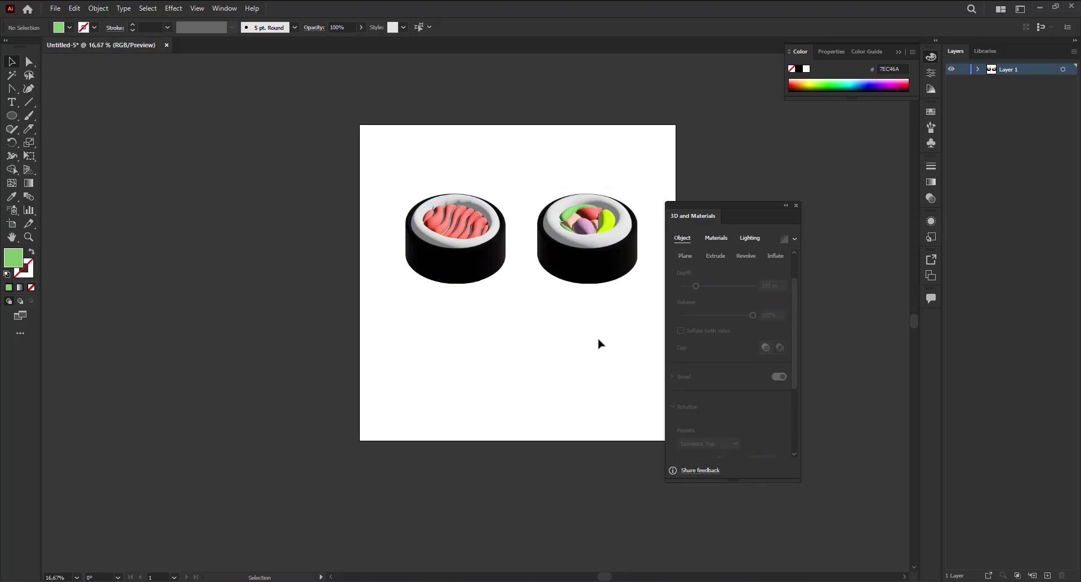
# Turn on shadows behind the mixed-filling roll with 271% shadow bounds, 69% light softness and 24% ambient intensity
pyautogui.click(605, 207)
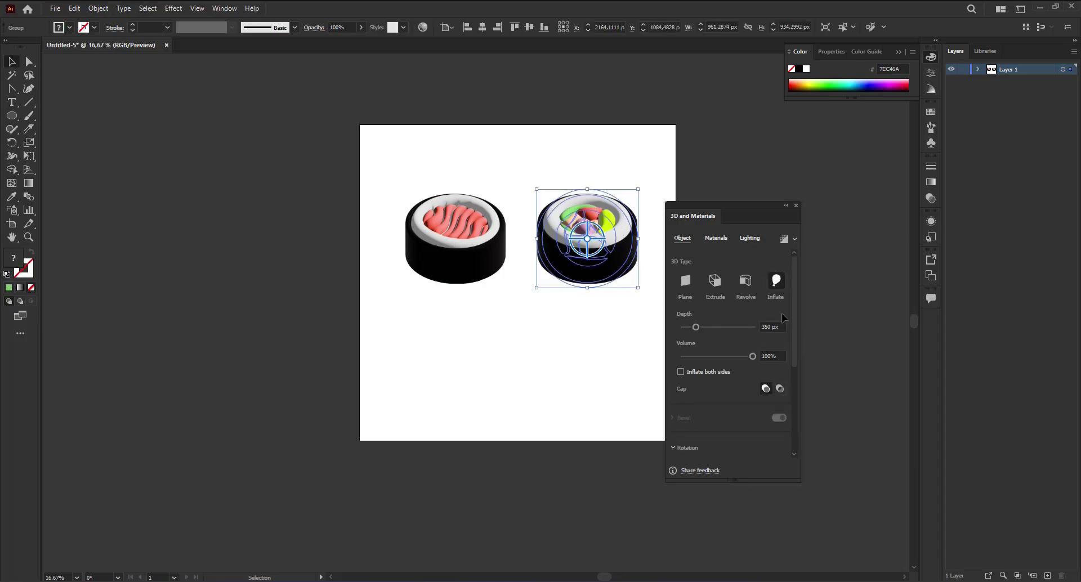
pyautogui.scroll(-5, 783, 318)
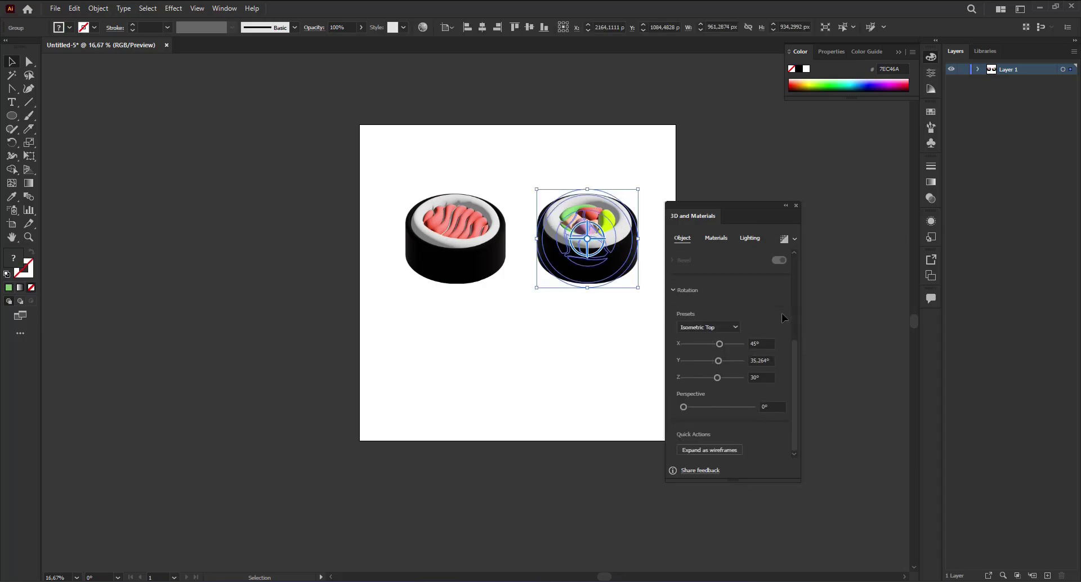
pyautogui.click(754, 239)
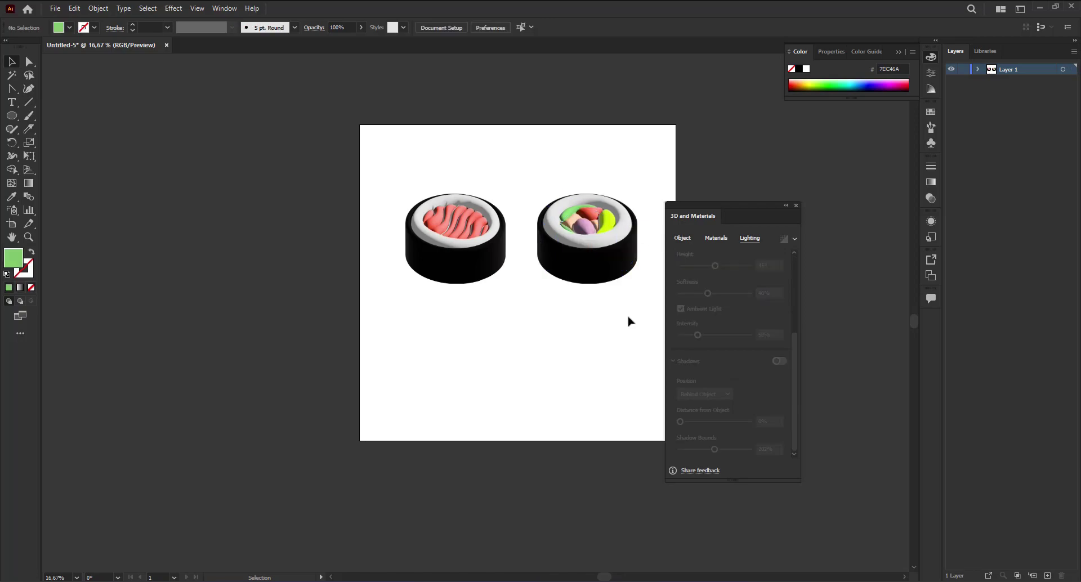
pyautogui.click(783, 361)
pyautogui.moveTo(698, 335); pyautogui.dragTo(687, 336)
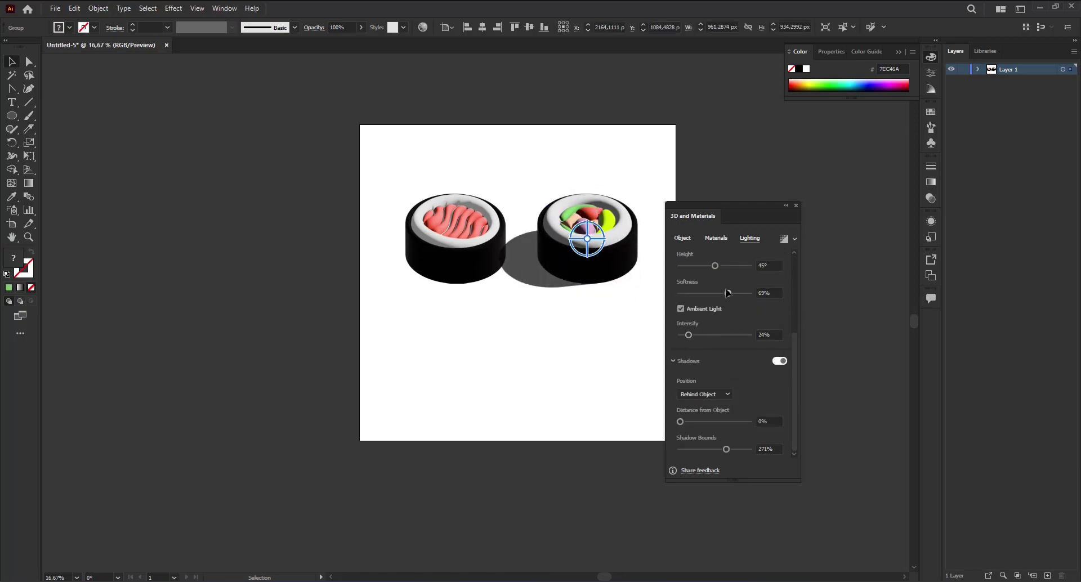
# Try lighting the mixed-filling roll at 59% intensity, 165° rotation and 52° height, with 76% ambient intensity
pyautogui.moveTo(714, 265); pyautogui.dragTo(720, 266)
pyautogui.scroll(3, 739, 289)
pyautogui.moveTo(744, 302); pyautogui.dragTo(747, 301)
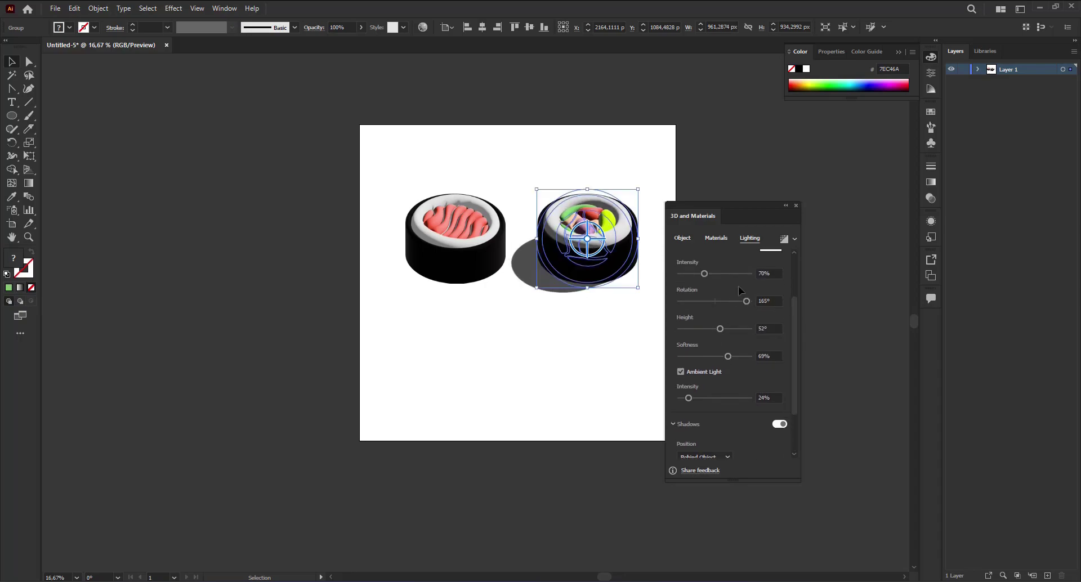
pyautogui.moveTo(704, 274); pyautogui.dragTo(700, 275)
pyautogui.moveTo(688, 398); pyautogui.dragTo(707, 397)
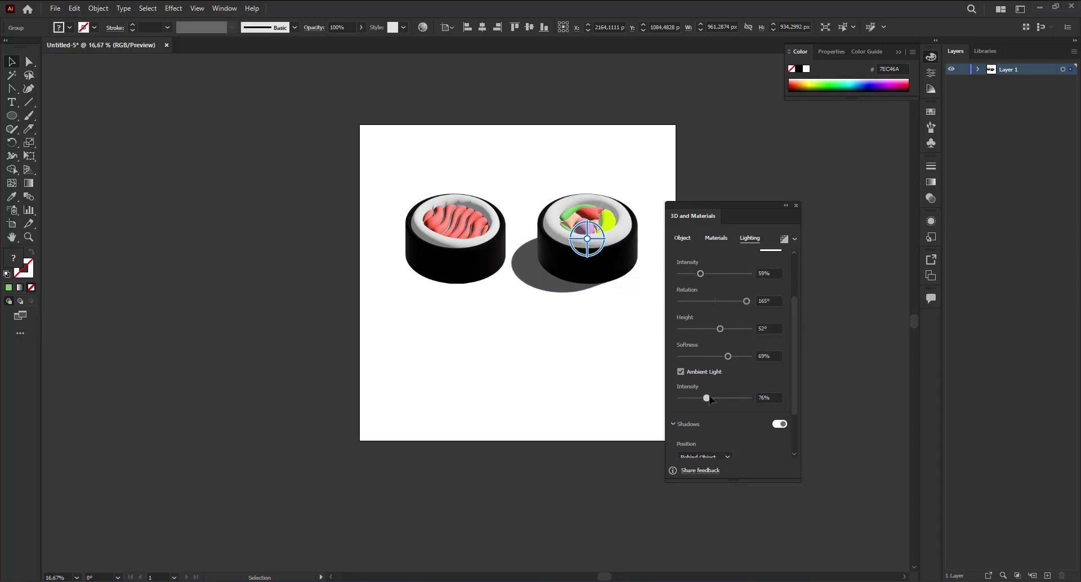
# Try a 52% light intensity, 46° height and 67% softness on the mixed-filling roll
pyautogui.moveTo(700, 274); pyautogui.dragTo(700, 274)
pyautogui.moveTo(720, 329); pyautogui.dragTo(726, 356)
pyautogui.scroll(-3, 784, 360)
pyautogui.moveTo(793, 355); pyautogui.dragTo(782, 264)
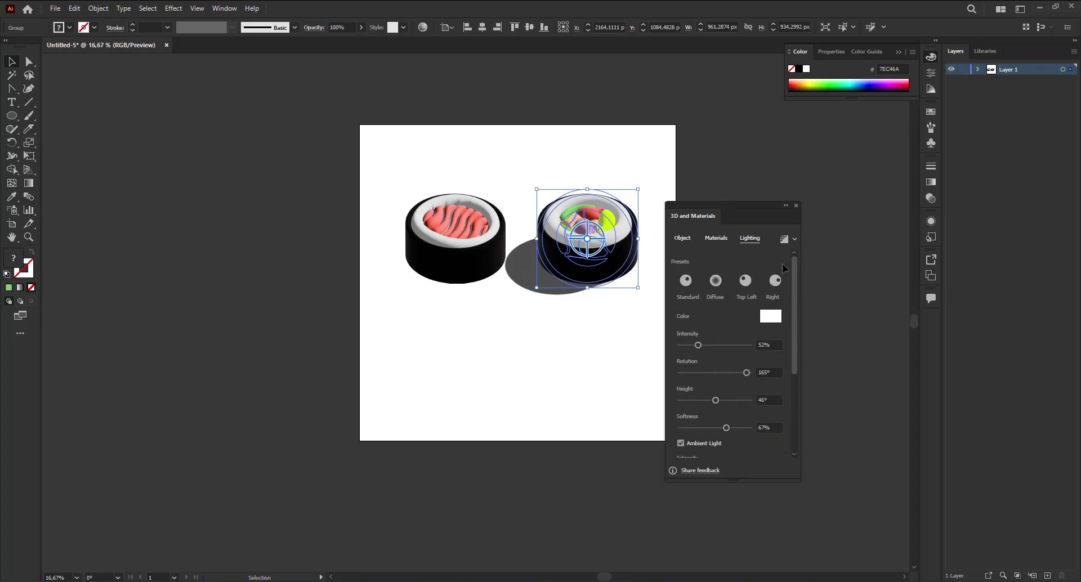
# Try the Diffuse lighting preset on the mixed-filling roll, ending with the Standard preset
pyautogui.click(715, 280)
pyautogui.click(687, 282)
pyautogui.click(615, 344)
pyautogui.click(520, 170)
pyautogui.scroll(-4, 755, 390)
pyautogui.scroll(2, 725, 322)
# Set the mixed-filling roll's light to 55% intensity, 168° rotation, 42° height and 37% softness
pyautogui.moveTo(716, 342); pyautogui.dragTo(748, 310)
pyautogui.moveTo(703, 283); pyautogui.dragTo(698, 284)
pyautogui.moveTo(707, 366); pyautogui.dragTo(704, 339)
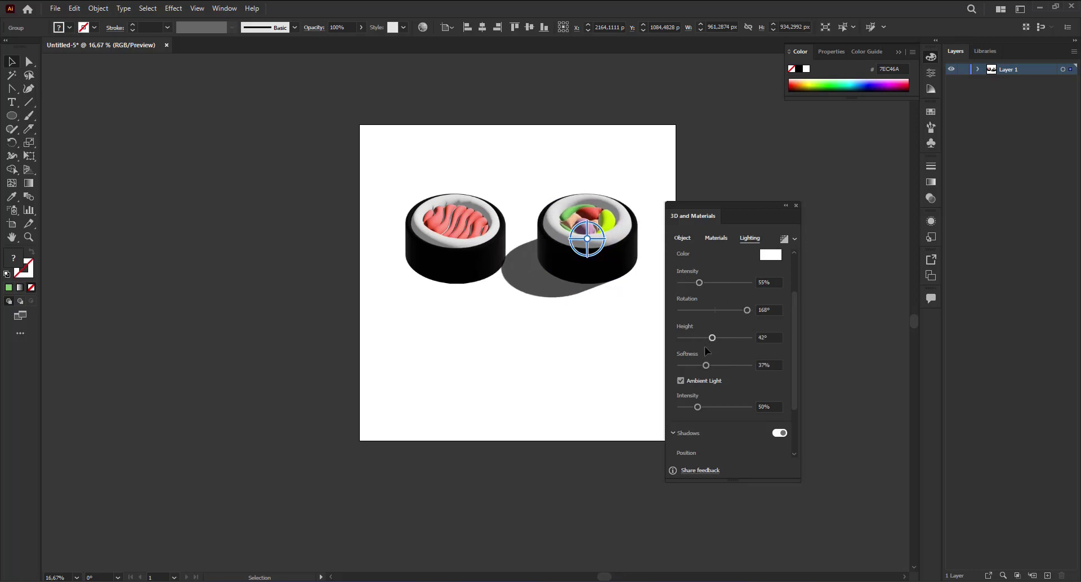
# Turn on the salmon roll's shadow and set its light to 72% intensity, 174° rotation, 57% softness and 123% ambient intensity
pyautogui.click(440, 261)
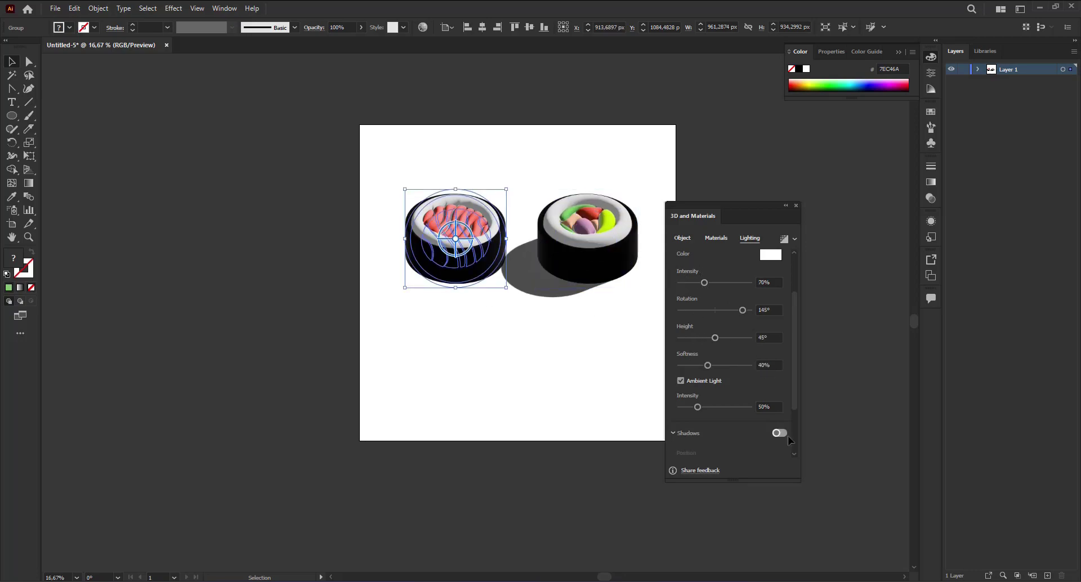
pyautogui.moveTo(743, 310); pyautogui.dragTo(748, 310)
pyautogui.moveTo(703, 283); pyautogui.dragTo(706, 284)
pyautogui.click(720, 406)
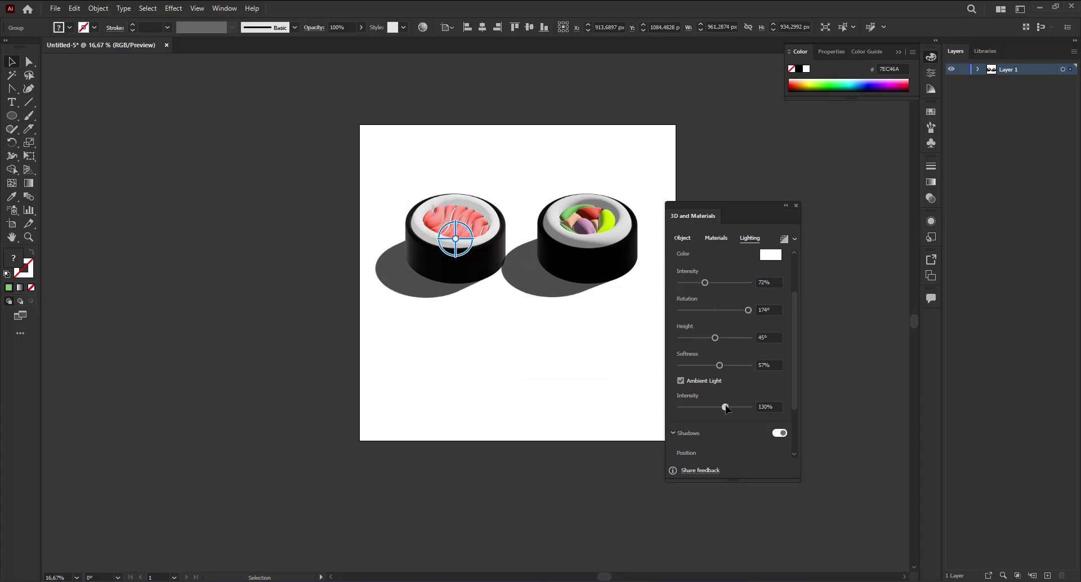
# Set the mixed-filling roll's ambient light intensity to 75%
pyautogui.click(617, 270)
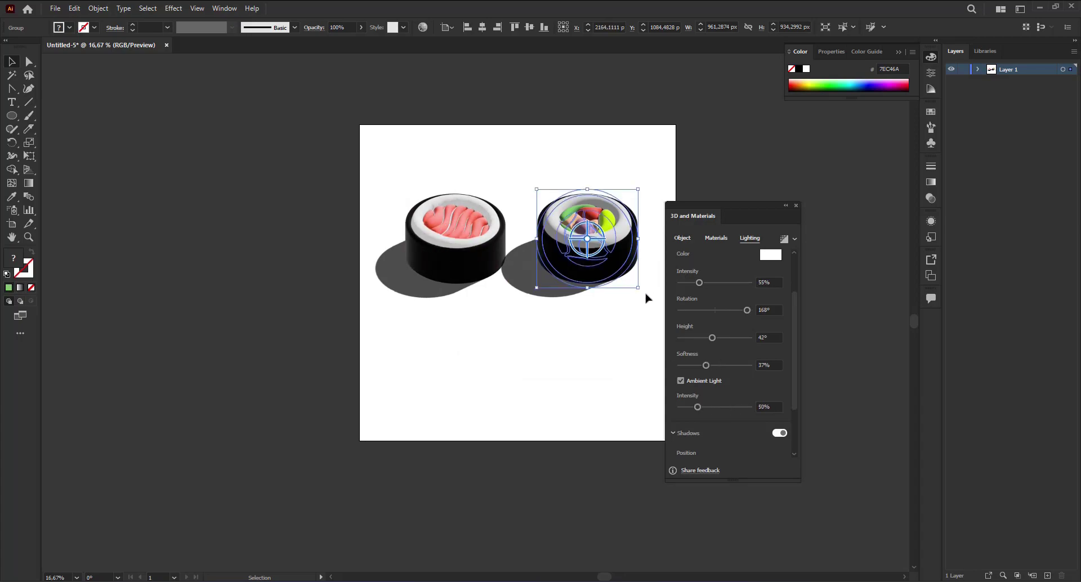
pyautogui.click(706, 407)
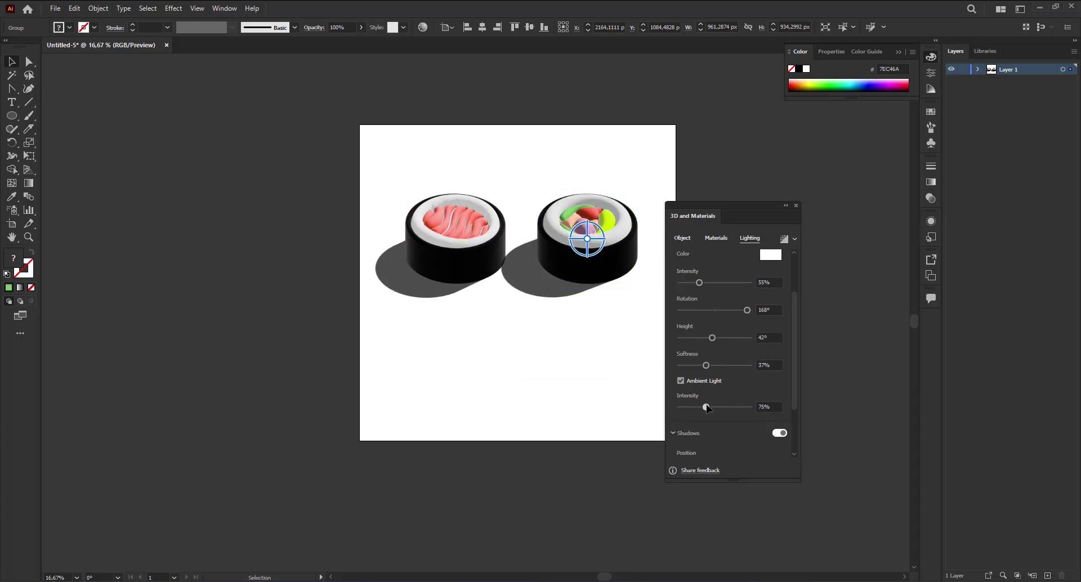
# Move the salmon roll higher on the artboard and scale both rolls together to about 1600 by 1036 px
pyautogui.moveTo(445, 247); pyautogui.dragTo(445, 190)
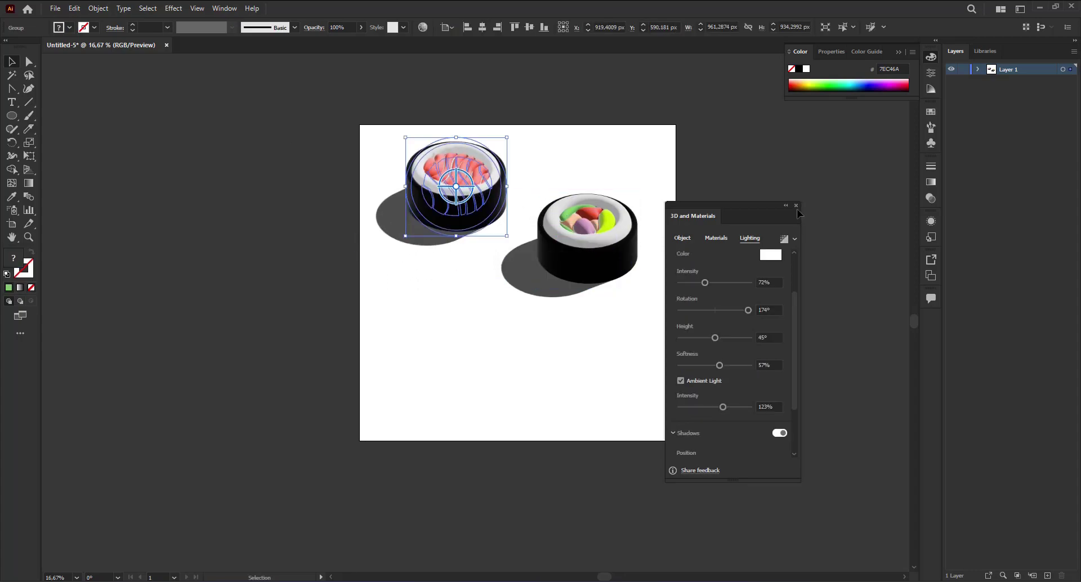
pyautogui.click(796, 205)
pyautogui.keyDown('shift'); pyautogui.click(631, 245); pyautogui.keyUp('shift')
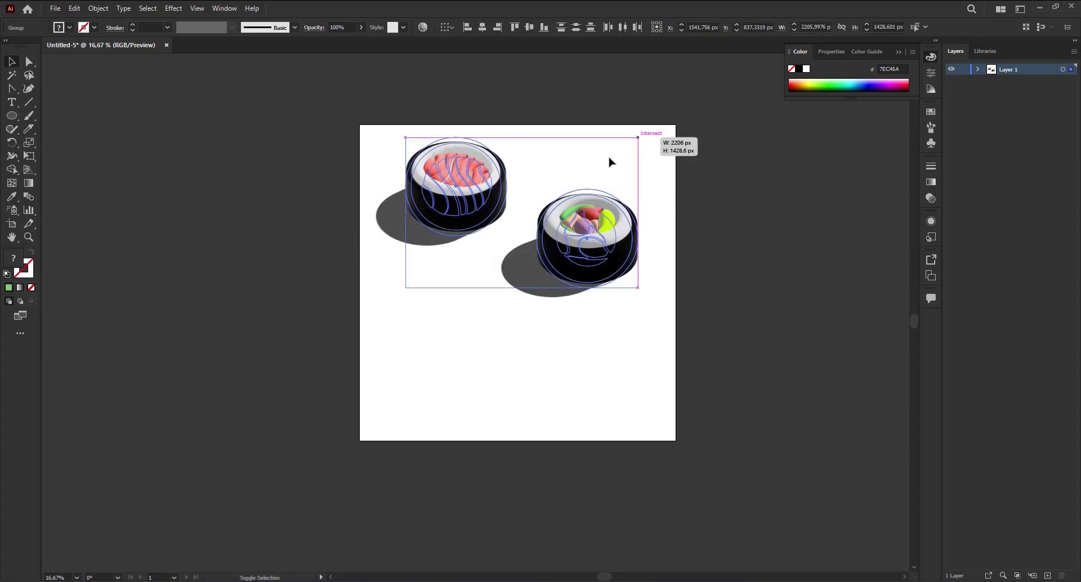
pyautogui.moveTo(610, 163); pyautogui.dragTo(611, 162)
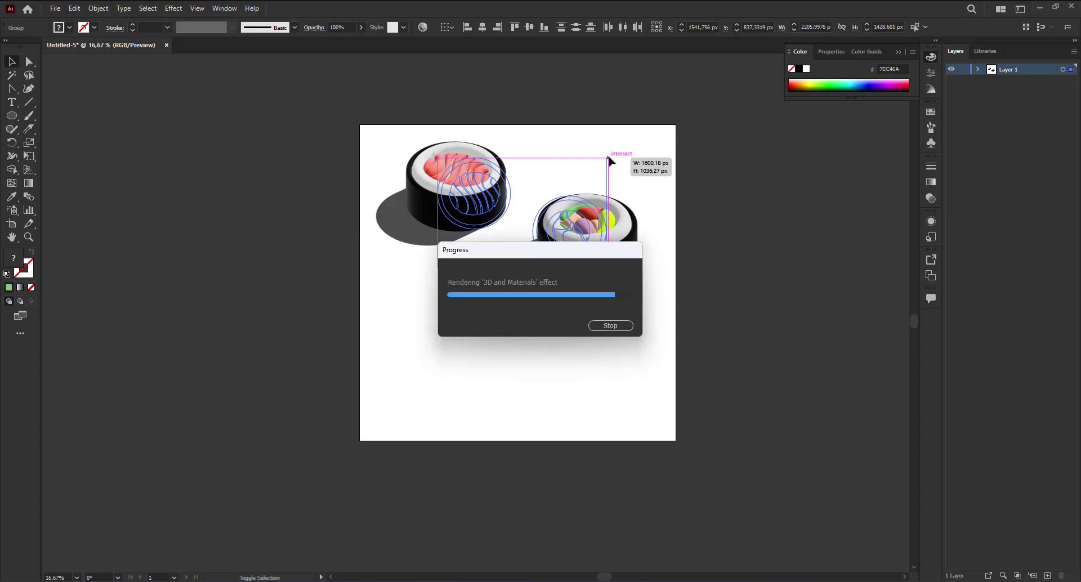
pyautogui.click(652, 183)
# Draw a green rectangle about 2725 by 1301 px on the artboard below the two rolls
pyautogui.scroll(-1, 650, 179)
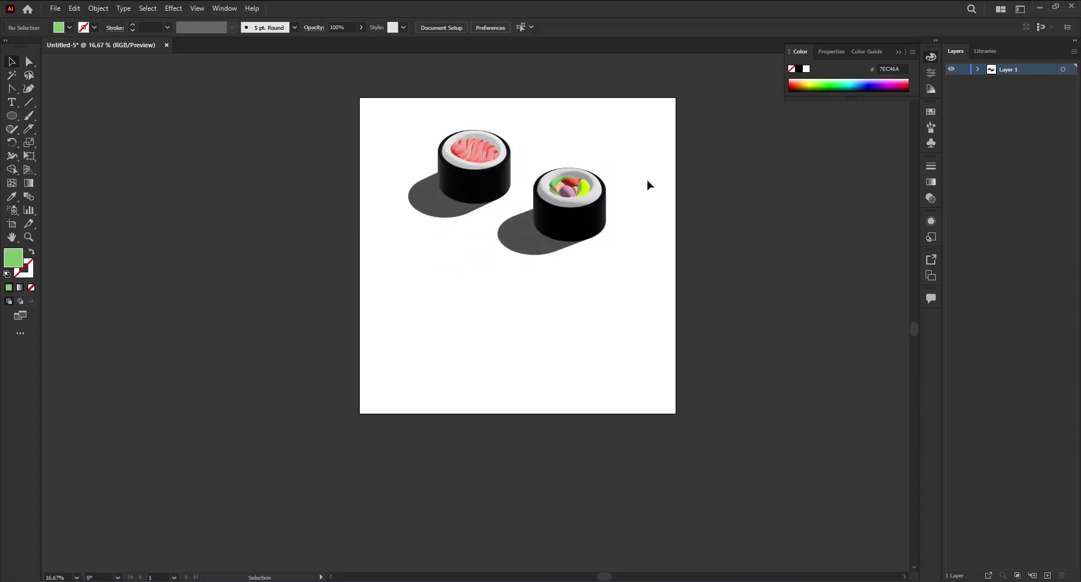
pyautogui.scroll(2, 649, 184)
pyautogui.moveTo(13, 116); pyautogui.dragTo(73, 116)
pyautogui.moveTo(377, 314); pyautogui.dragTo(665, 451)
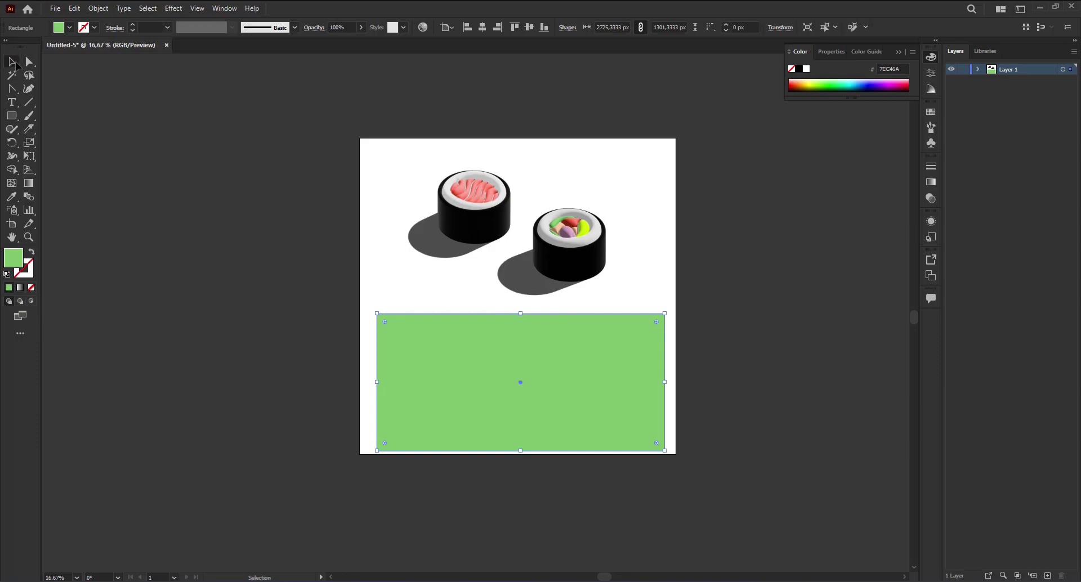
# Apply the 3D Extrude effect to the green rectangle with the Isometric Top rotation preset
pyautogui.click(218, 13)
pyautogui.click(288, 123)
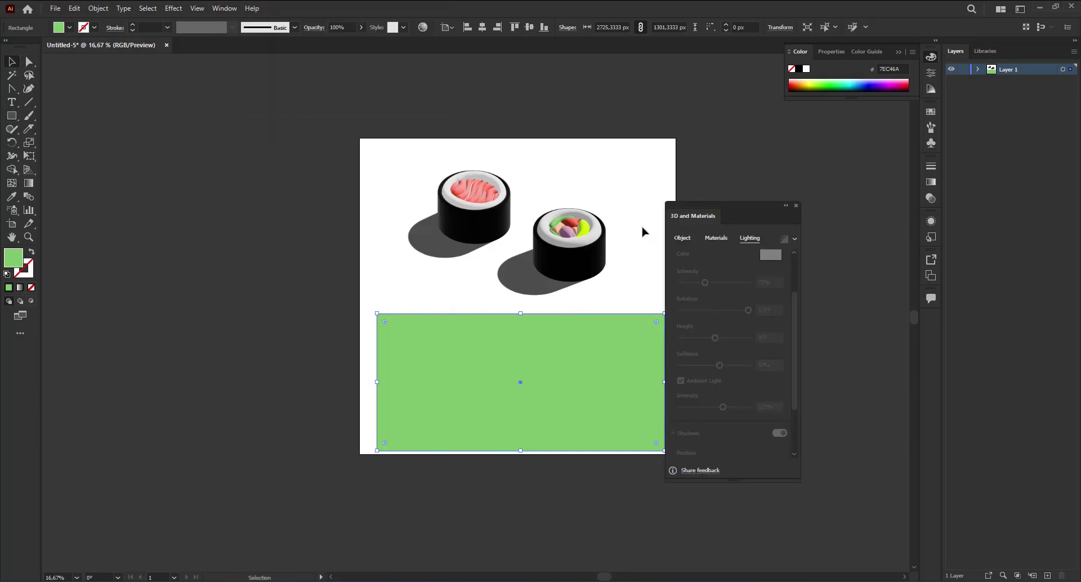
pyautogui.click(682, 238)
pyautogui.click(719, 285)
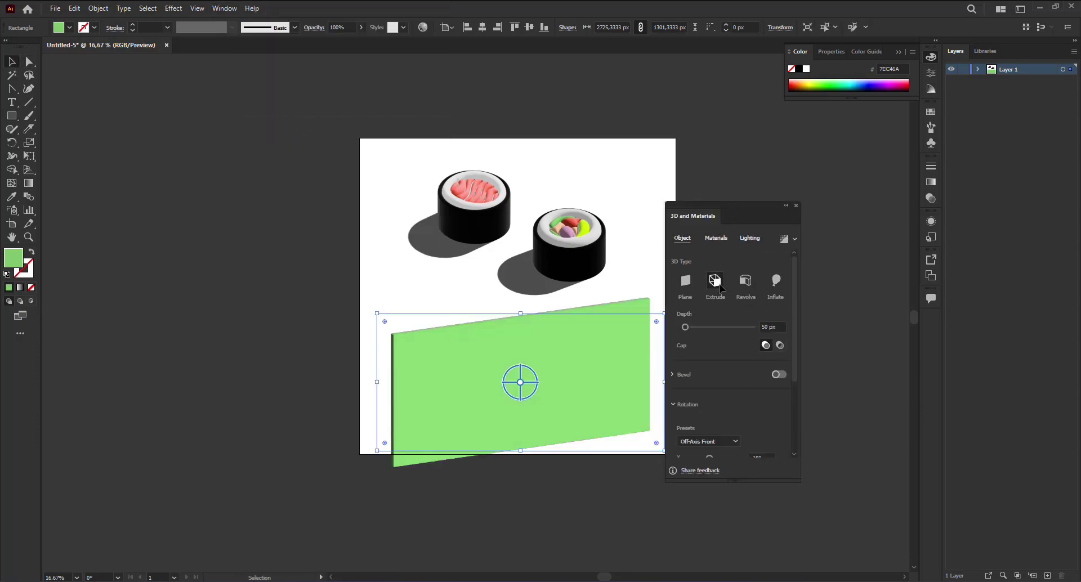
pyautogui.click(729, 442)
pyautogui.click(729, 413)
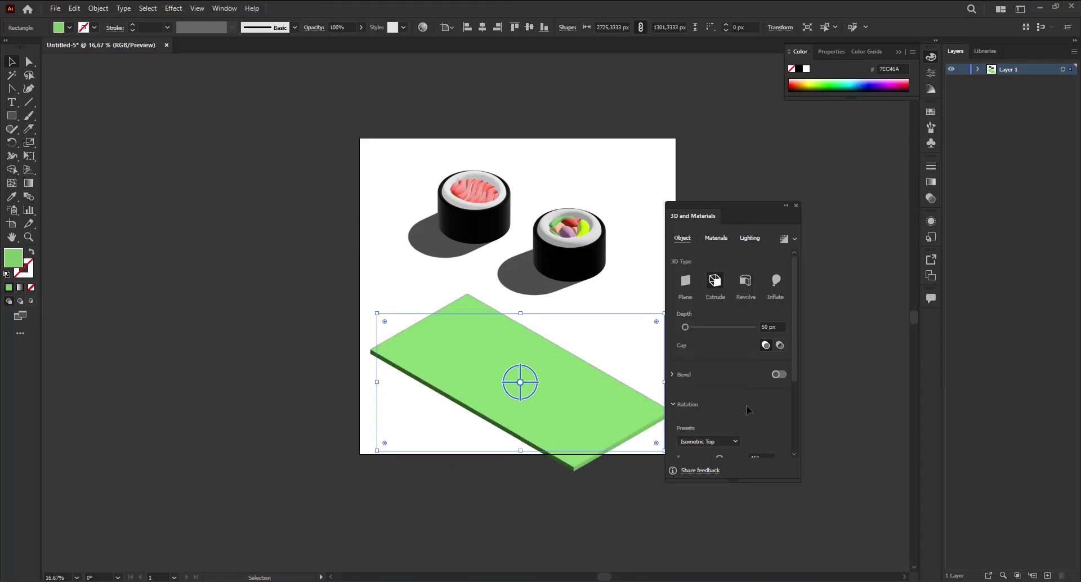
# Set the green board's extrusion depth to about 164 px
pyautogui.moveTo(794, 359); pyautogui.dragTo(787, 435)
pyautogui.scroll(2, 713, 311)
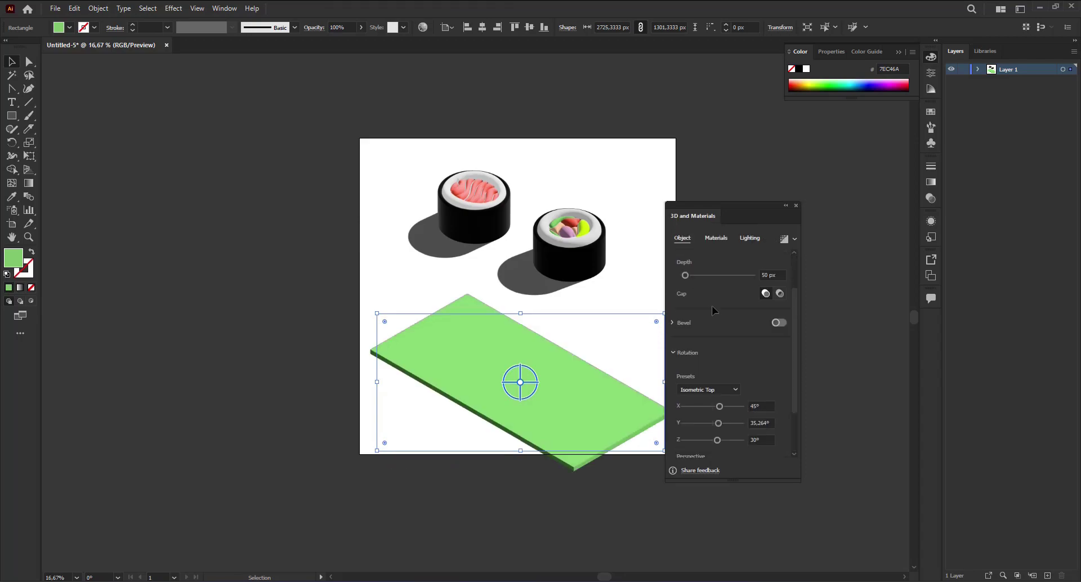
pyautogui.moveTo(686, 276); pyautogui.dragTo(692, 281)
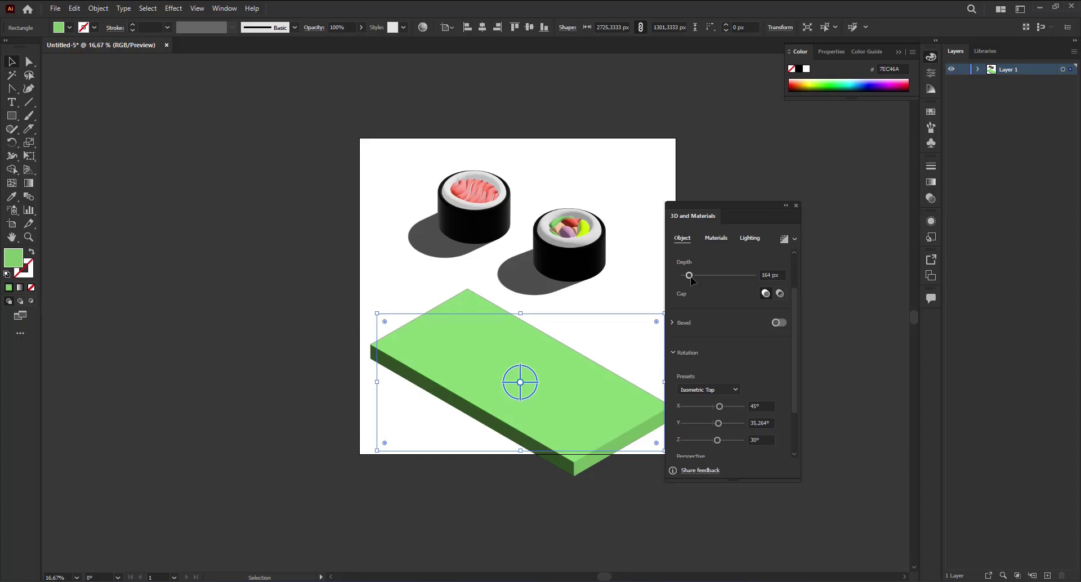
# Apply the WoodPlain material to the extruded board and set its light intensity to 91%
pyautogui.click(716, 237)
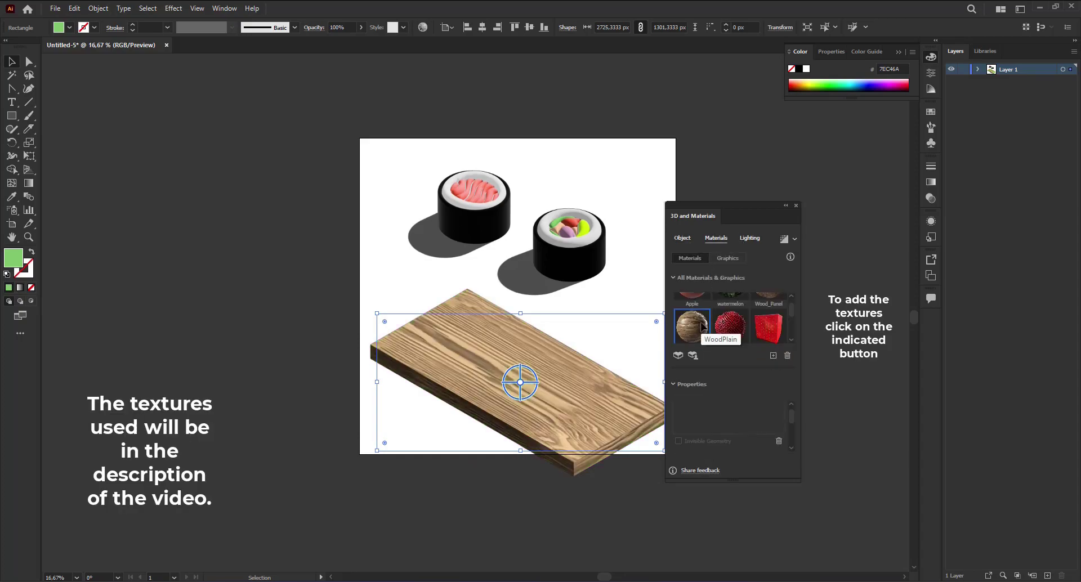
pyautogui.click(746, 241)
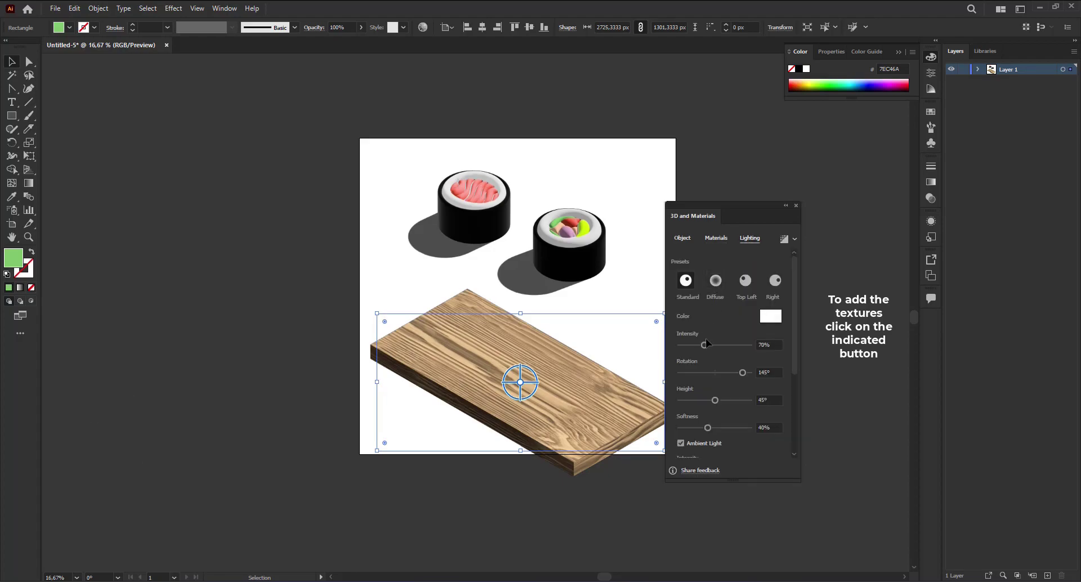
pyautogui.moveTo(705, 344); pyautogui.dragTo(716, 344)
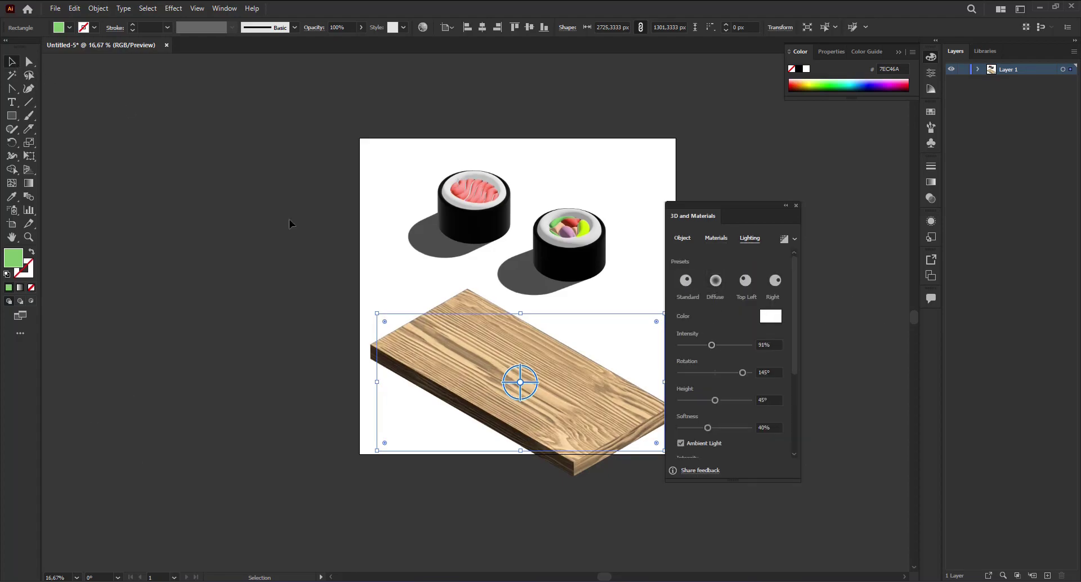
# Place the wooden board underneath the rolls at the back of the stacking order and stretch its rectangle's height
pyautogui.rightClick(458, 357)
pyautogui.moveTo(540, 297)
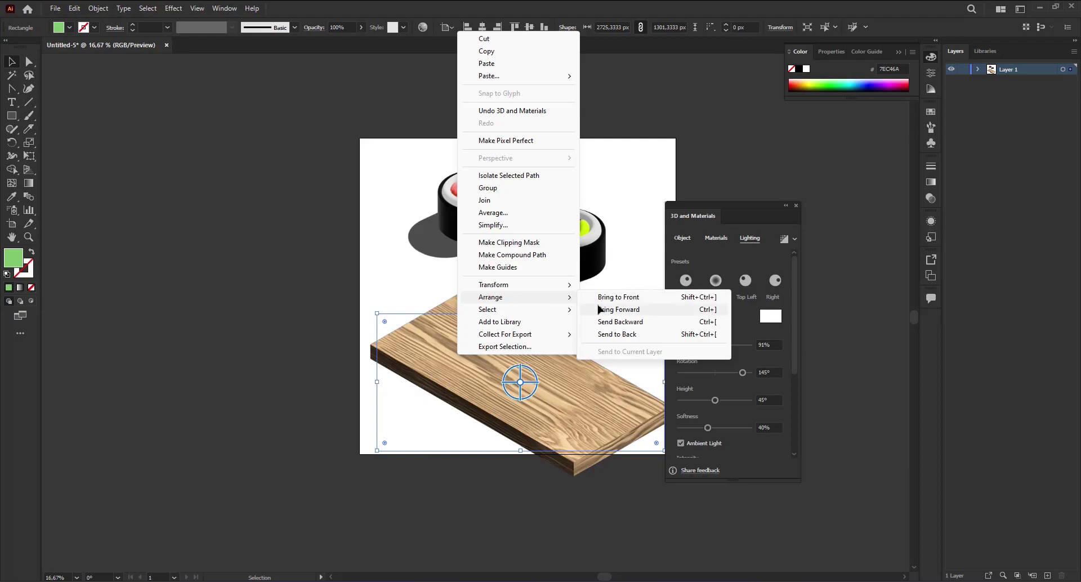
pyautogui.click(611, 333)
pyautogui.moveTo(576, 391); pyautogui.dragTo(572, 309)
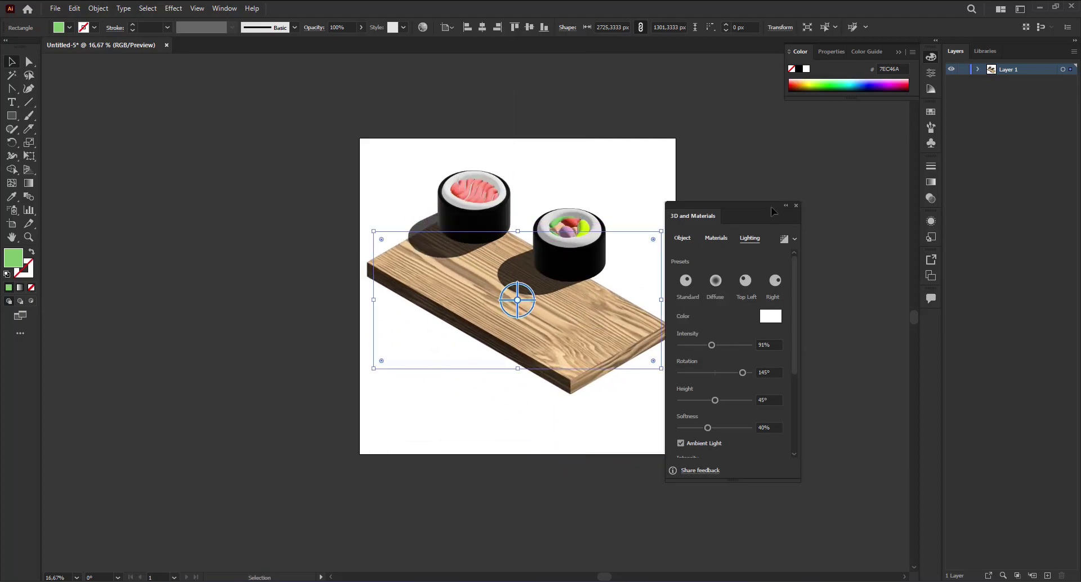
pyautogui.click(786, 205)
pyautogui.moveTo(516, 372); pyautogui.dragTo(515, 389)
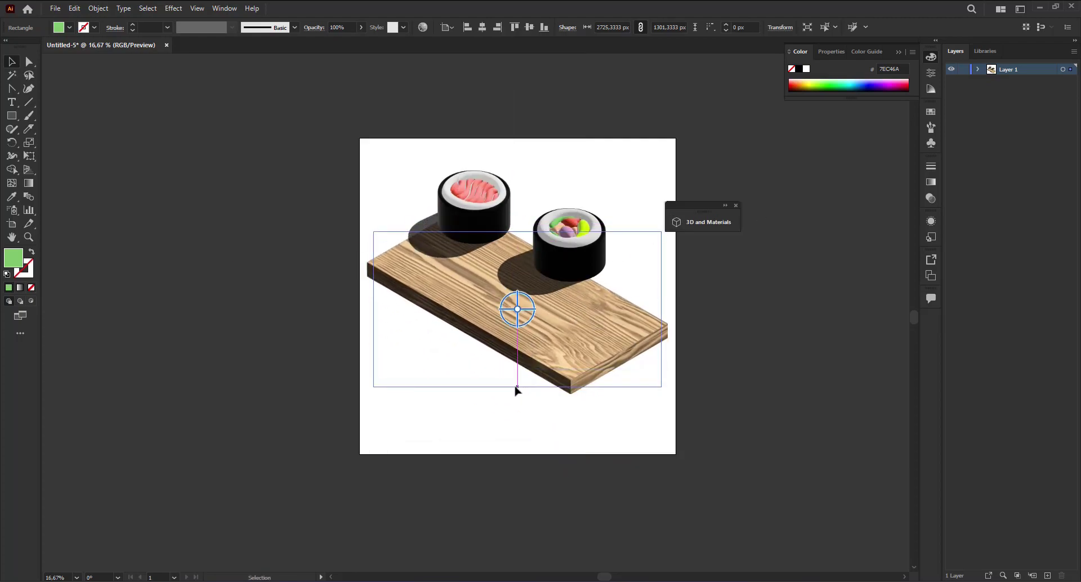
# Shrink the salmon roll to about 492 by 478 px and position both rolls along the wooden board
pyautogui.moveTo(587, 239); pyautogui.dragTo(595, 274)
pyautogui.moveTo(503, 210)
pyautogui.mouseDown()
pyautogui.moveTo(496, 248)
pyautogui.moveTo(505, 259)
pyautogui.moveTo(503, 226)
pyautogui.mouseUp()
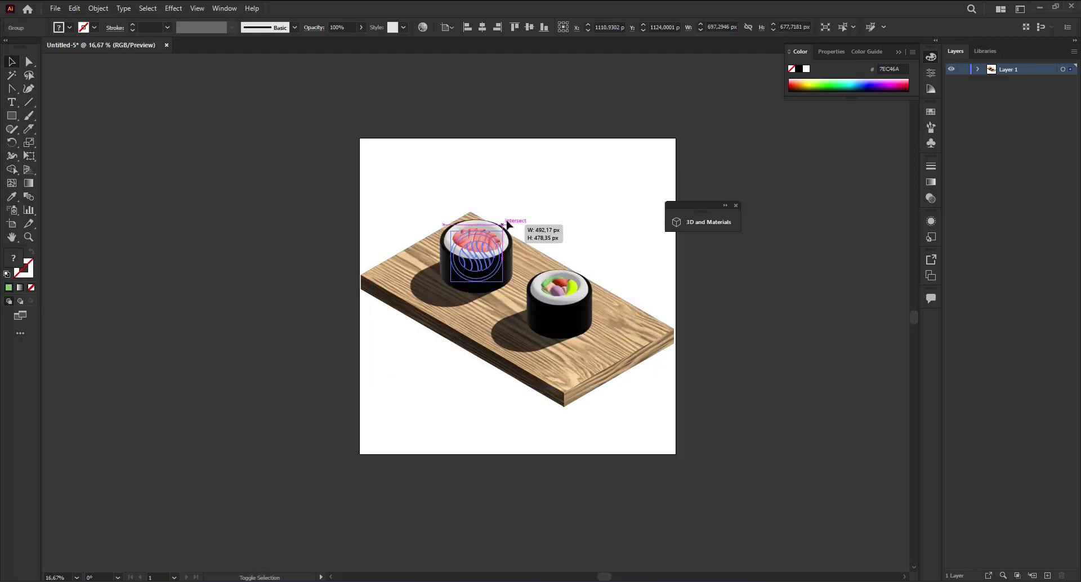
pyautogui.moveTo(489, 263); pyautogui.dragTo(466, 270)
pyautogui.moveTo(581, 323); pyautogui.dragTo(561, 299)
pyautogui.click(201, 139)
# Duplicate the salmon roll and place the copy near the front end of the board, beyond the mixed-filling roll
pyautogui.scroll(-1, 433, 219)
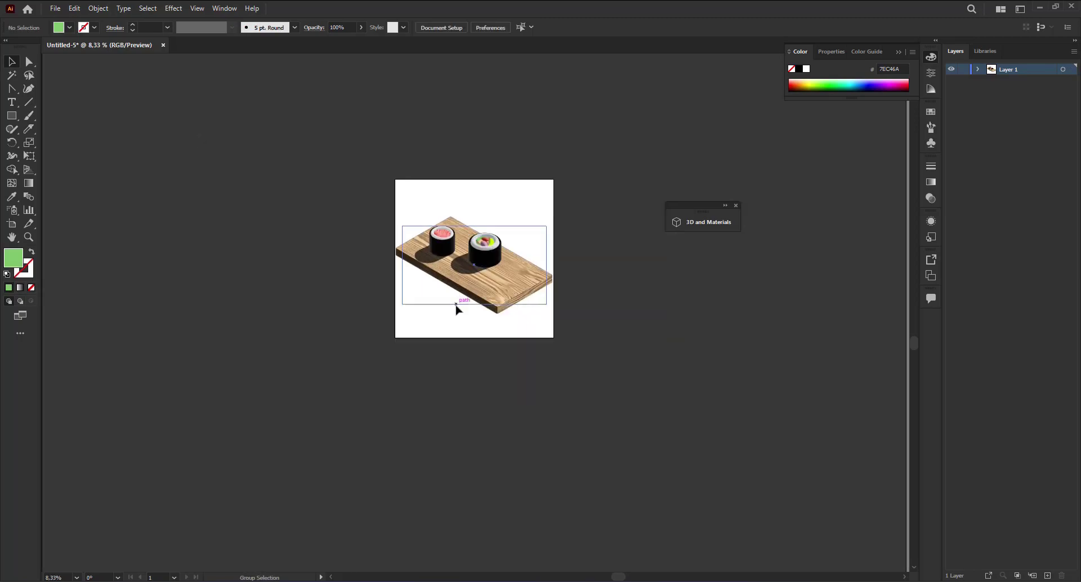
pyautogui.scroll(2, 438, 281)
pyautogui.scroll(3, 466, 240)
pyautogui.click(458, 218)
pyautogui.hotkey('ctrl', 'c')
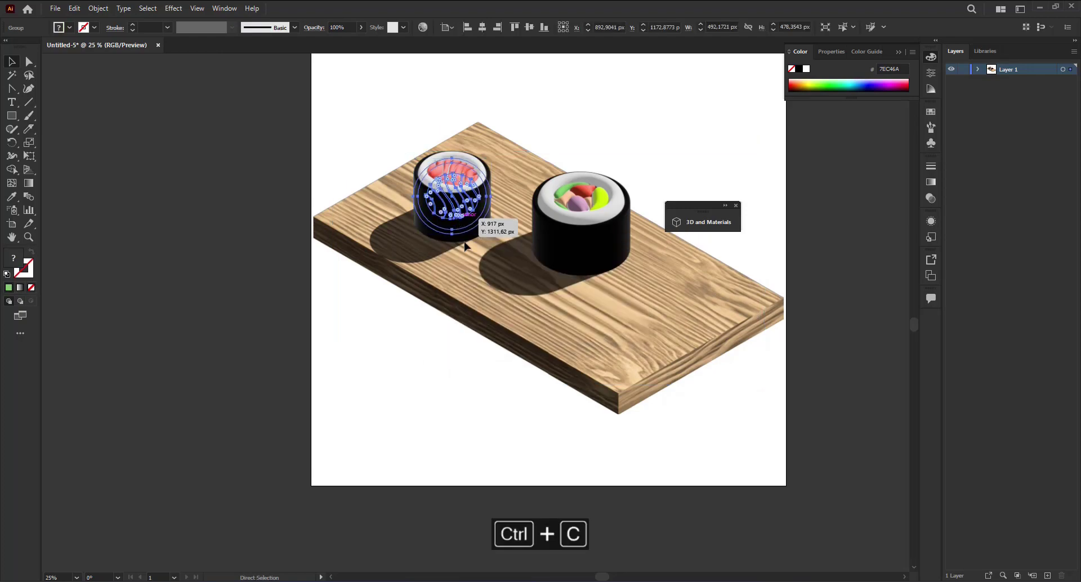
pyautogui.hotkey('ctrl', 'v')
pyautogui.moveTo(482, 295); pyautogui.dragTo(670, 264)
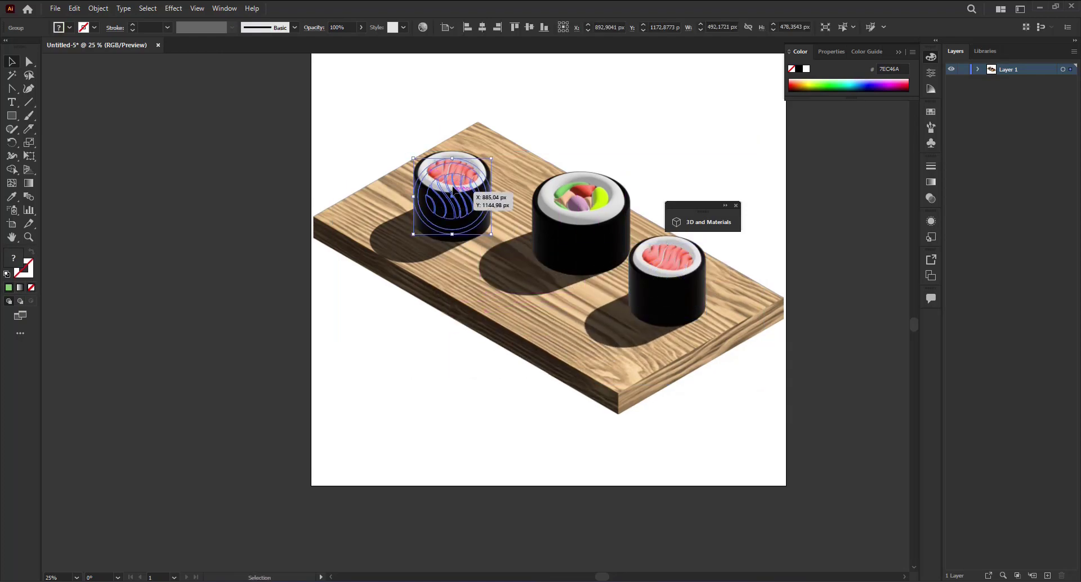
# Shift the mixed-filling roll slightly so it lines up between the two salmon rolls, and close the 3D settings
pyautogui.moveTo(608, 246); pyautogui.dragTo(599, 241)
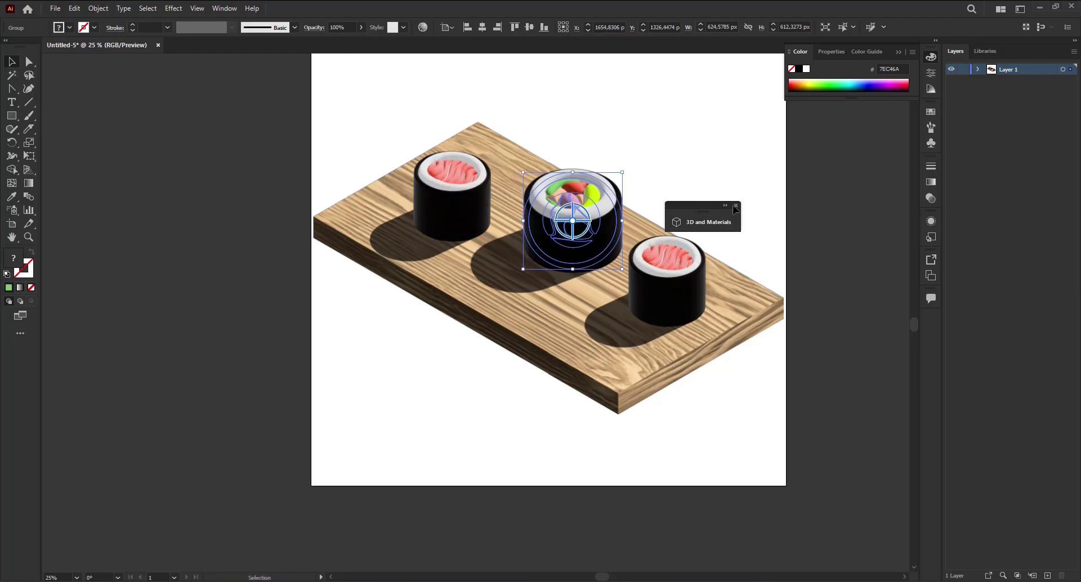
pyautogui.click(736, 206)
pyautogui.click(117, 79)
pyautogui.scroll(-2, 710, 171)
pyautogui.scroll(1, 729, 147)
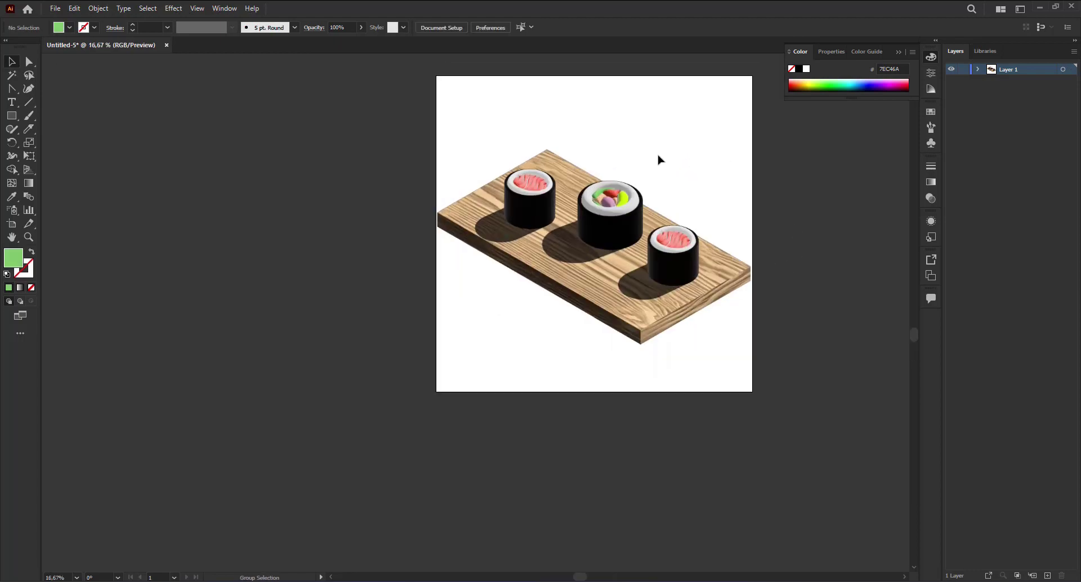